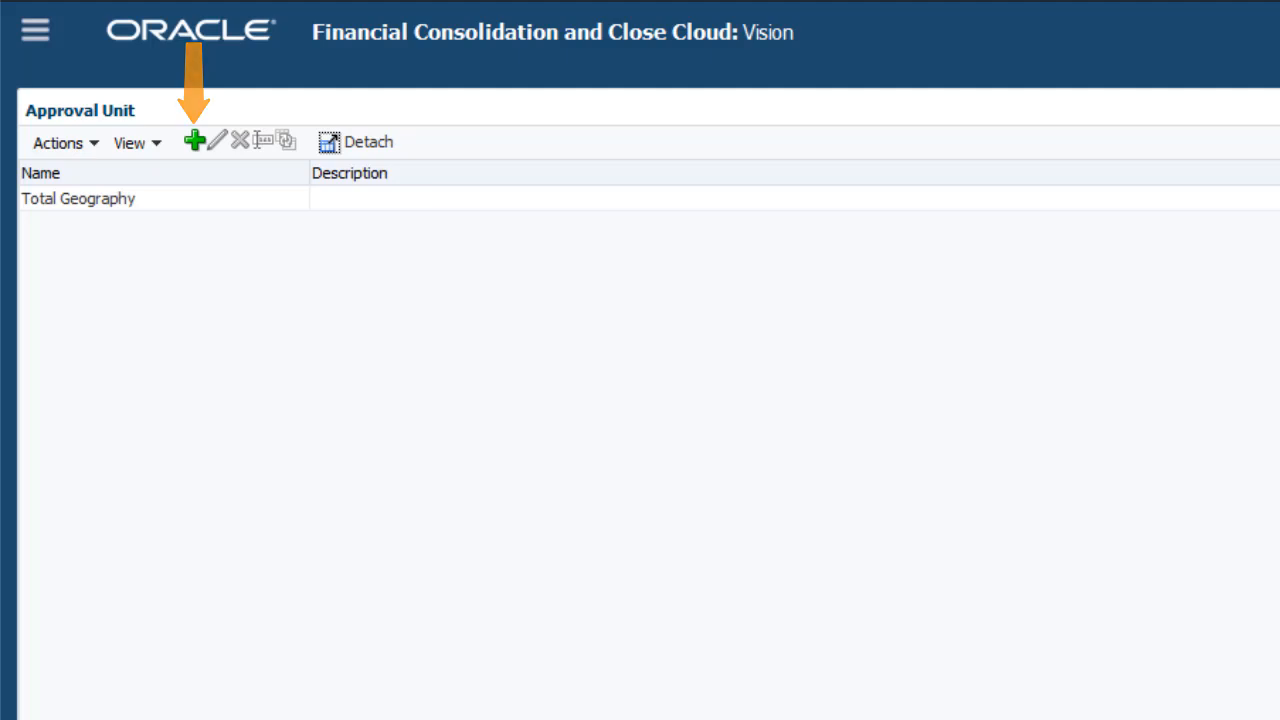
Create an approval unit hierarchy named Approvals North America with approvals enabled as Custom
{"action": "left_click", "coordinate": [195, 142]}
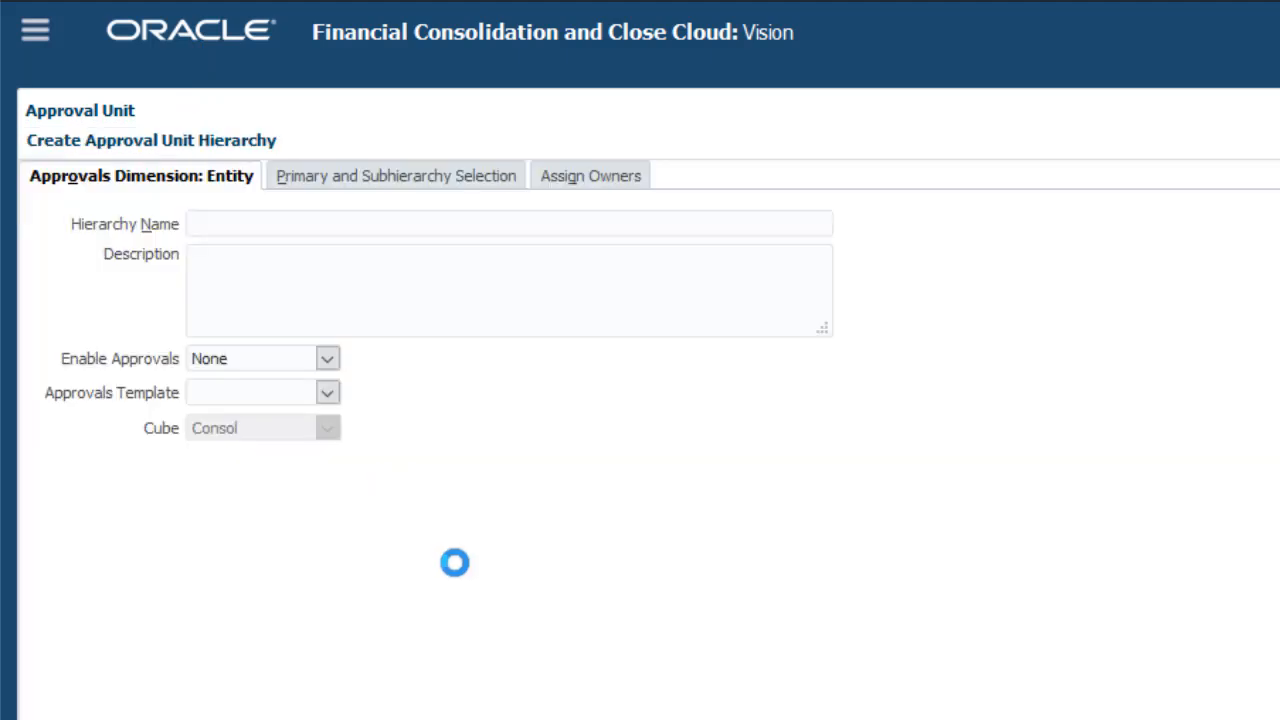
{"action": "left_click", "coordinate": [237, 219]}
{"action": "type", "text": "Approvals North America"}
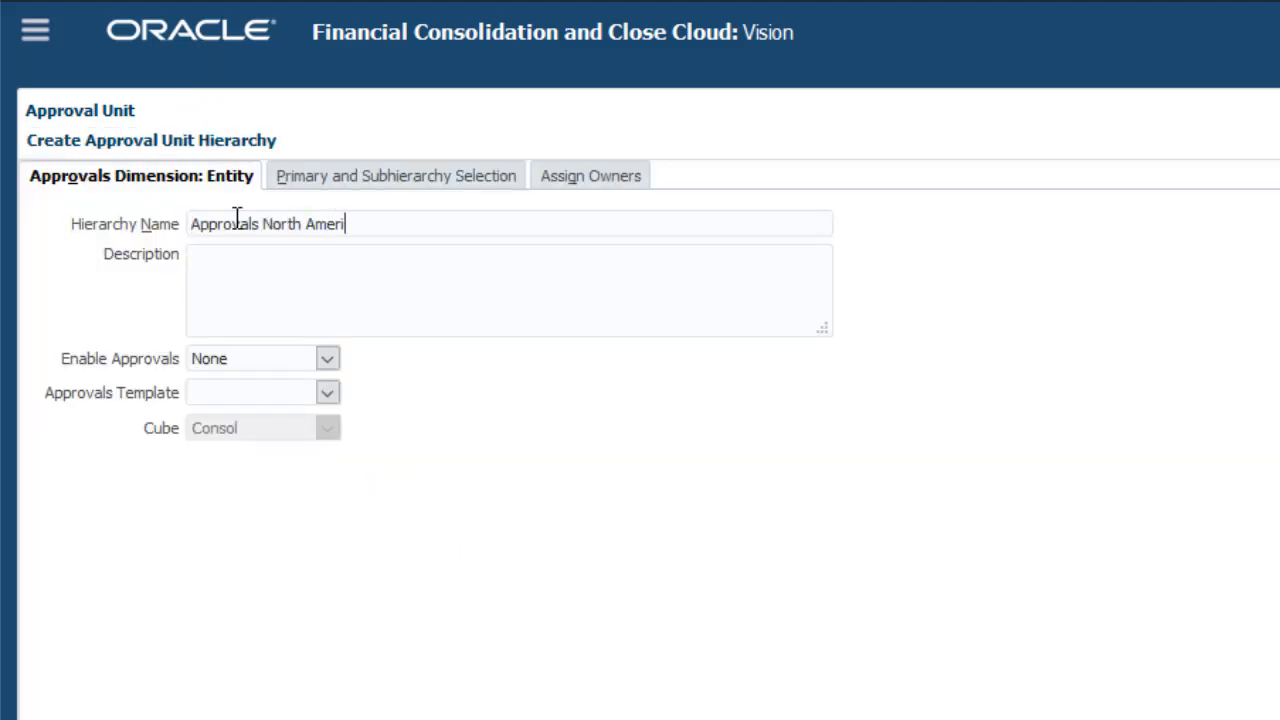
{"action": "left_click", "coordinate": [331, 360]}
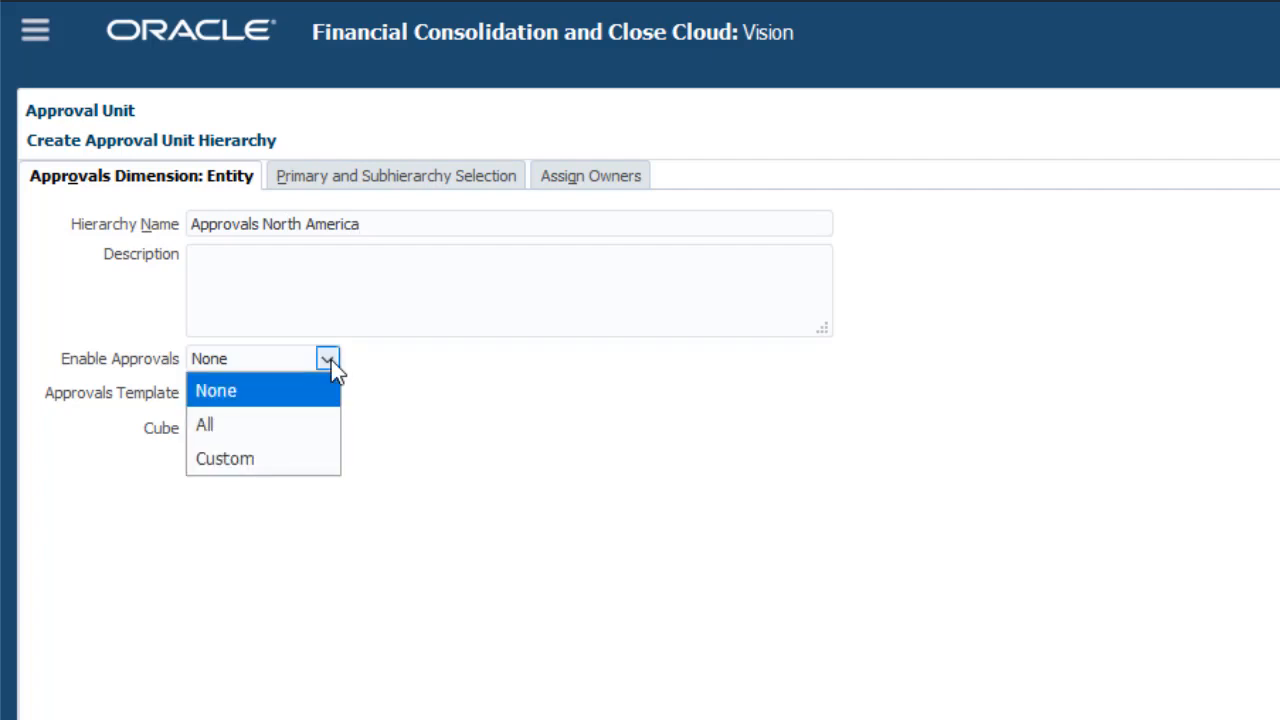
{"action": "left_click", "coordinate": [272, 460]}
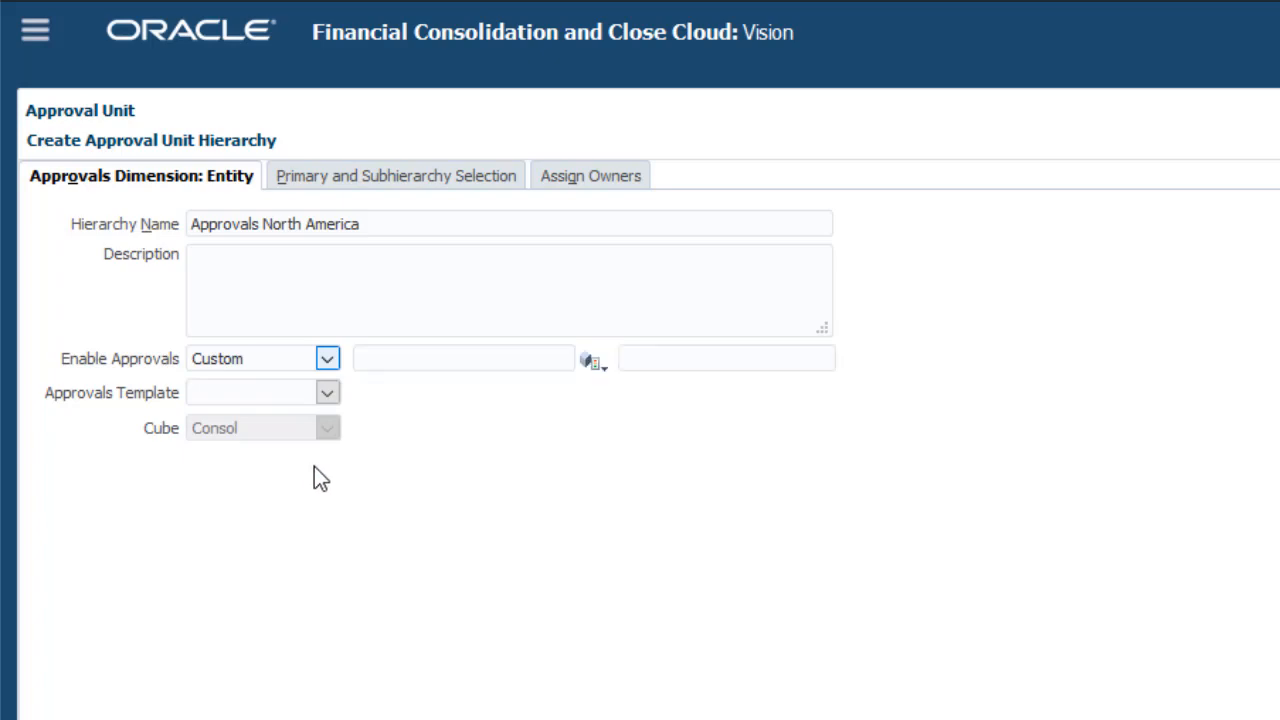
Limit the custom approvals to North America under Total Geography, generations 0-2, and apply the Consolidation-Bottom Up approvals template
{"action": "left_click", "coordinate": [593, 363]}
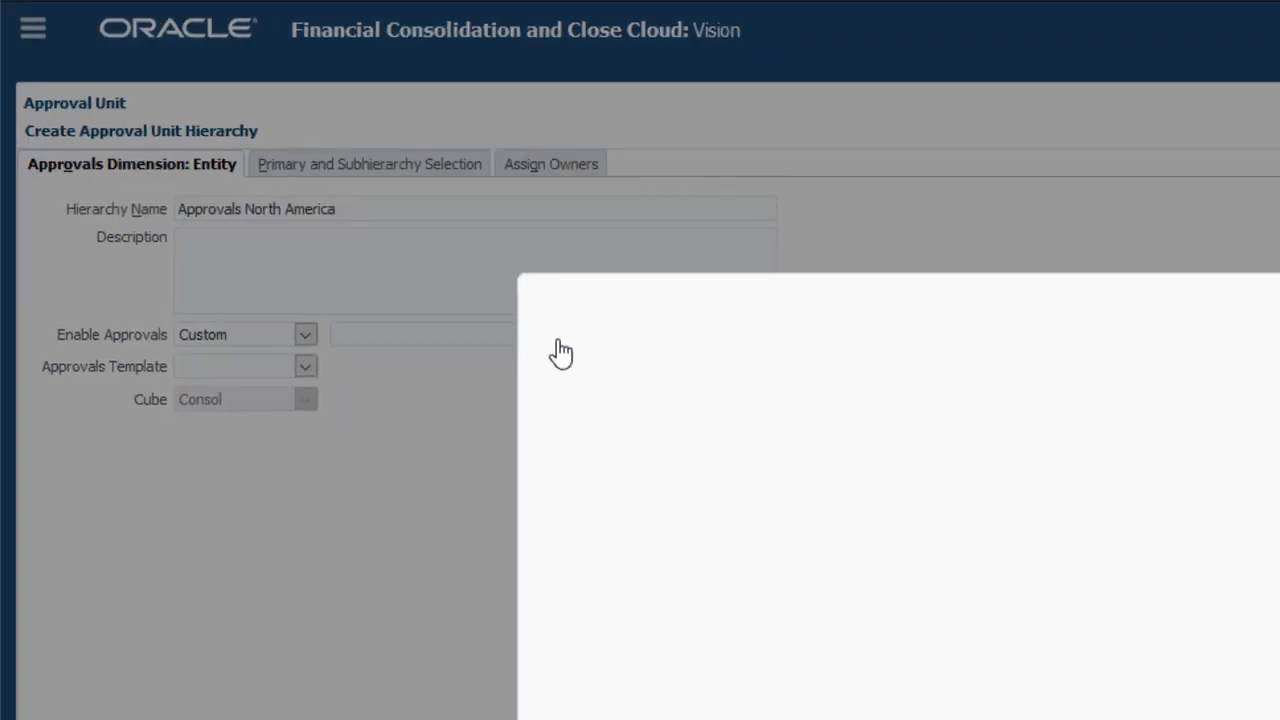
{"action": "left_click", "coordinate": [429, 381]}
{"action": "left_click", "coordinate": [480, 397]}
{"action": "left_click", "coordinate": [804, 420]}
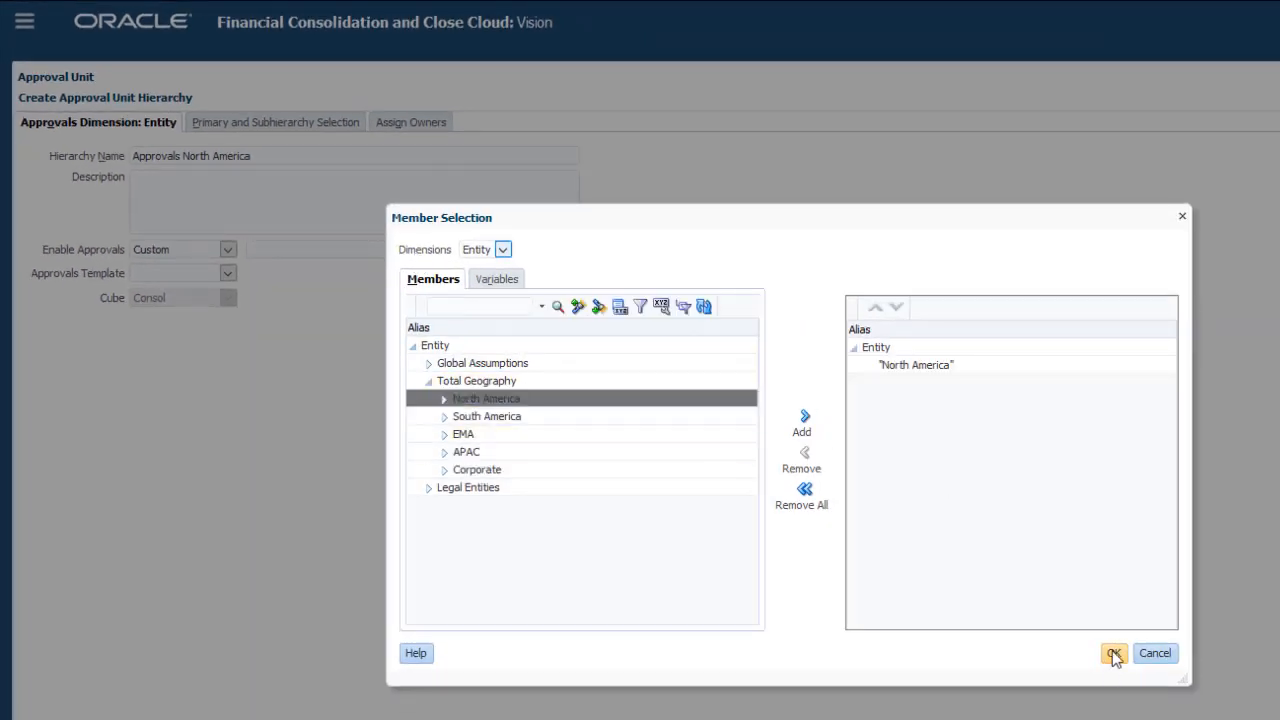
{"action": "left_click", "coordinate": [1113, 653]}
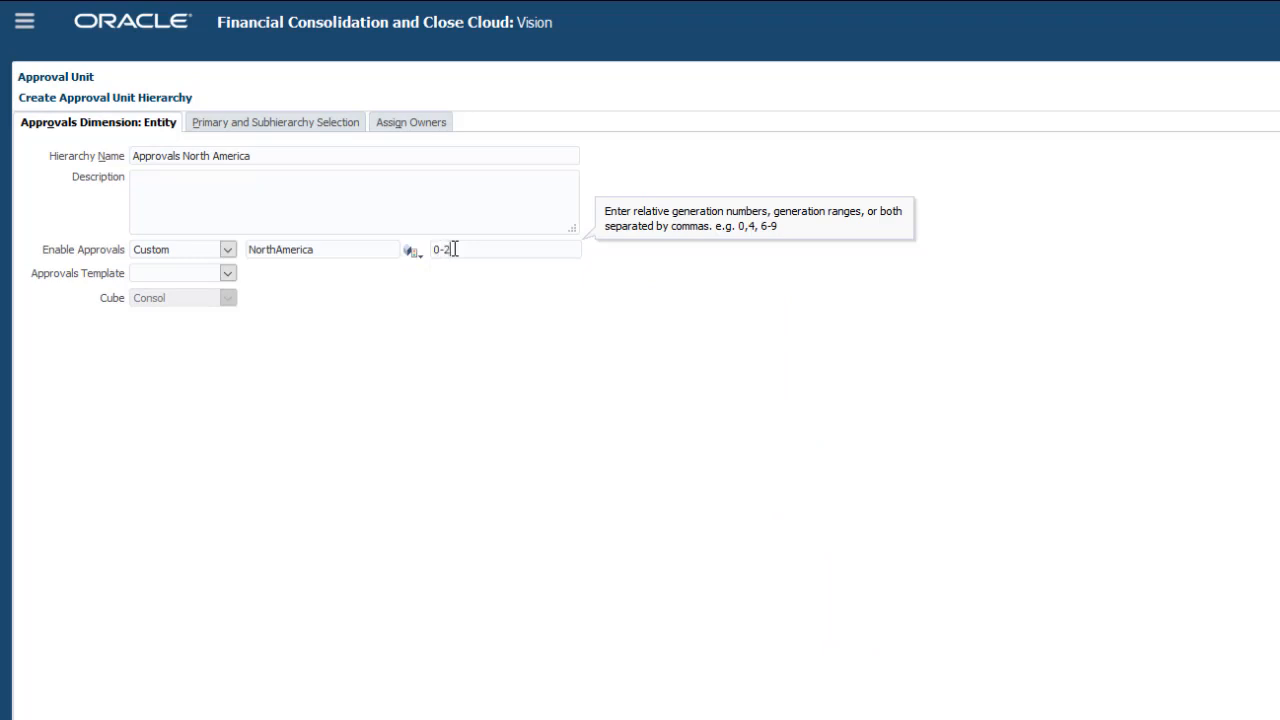
{"action": "left_click", "coordinate": [227, 273]}
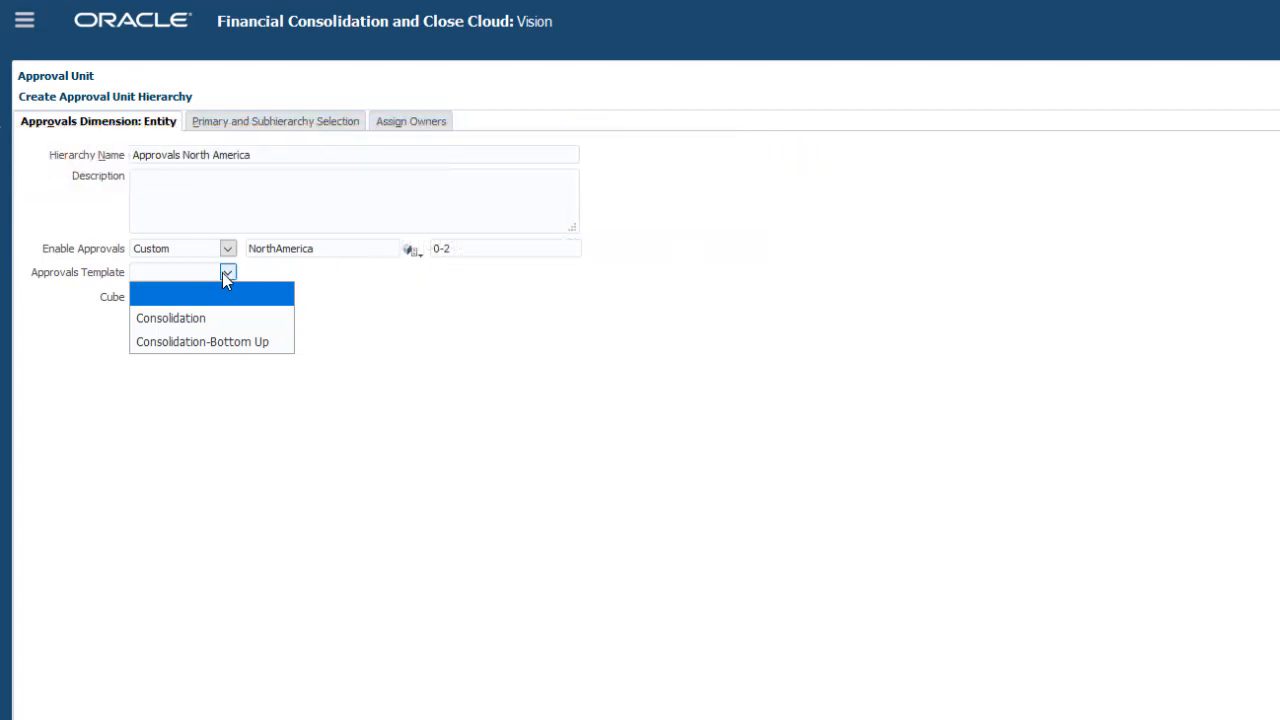
{"action": "left_click", "coordinate": [236, 344]}
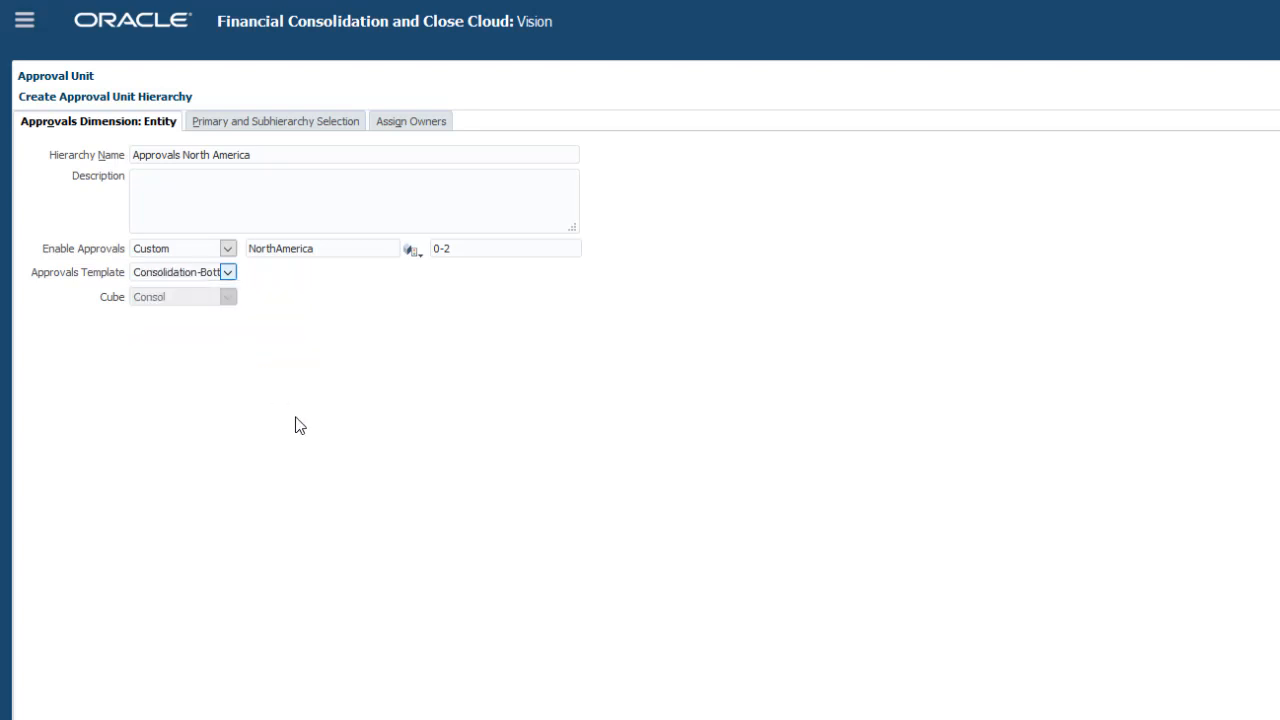
Check which entities under Total Geography and North America are enabled in the primary and subhierarchy selection
{"action": "left_click", "coordinate": [294, 130]}
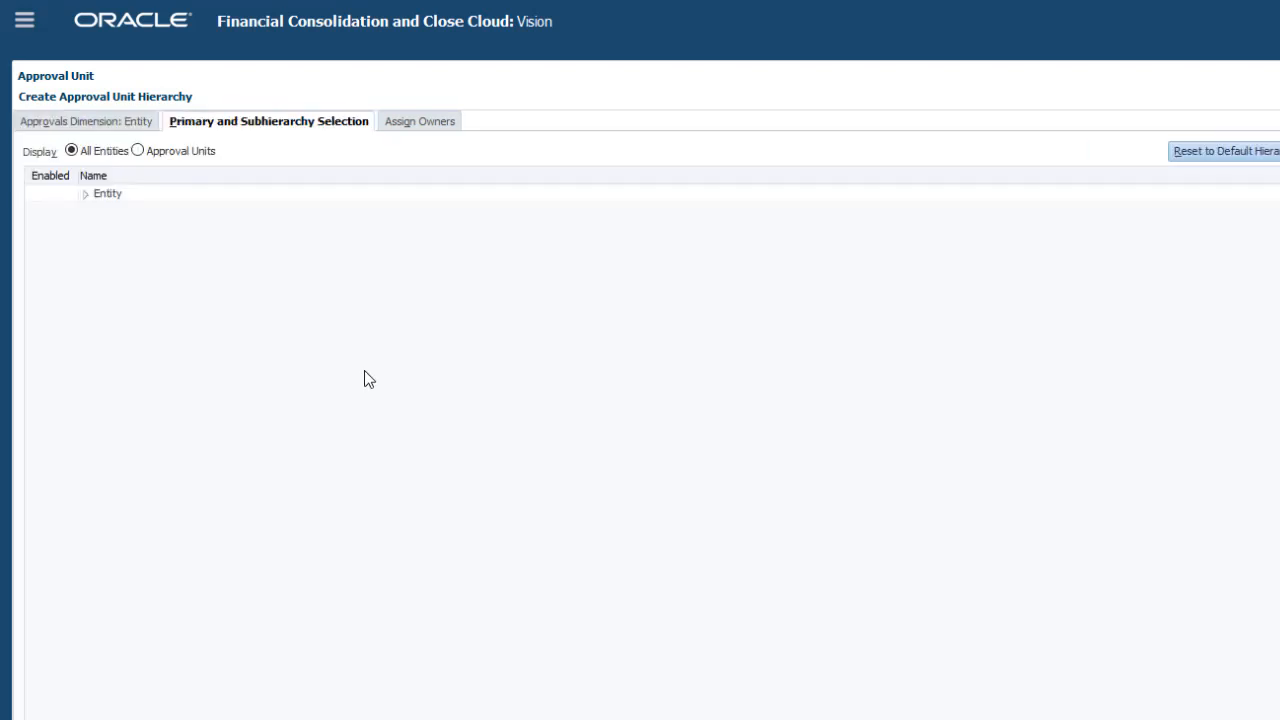
{"action": "left_click", "coordinate": [86, 194]}
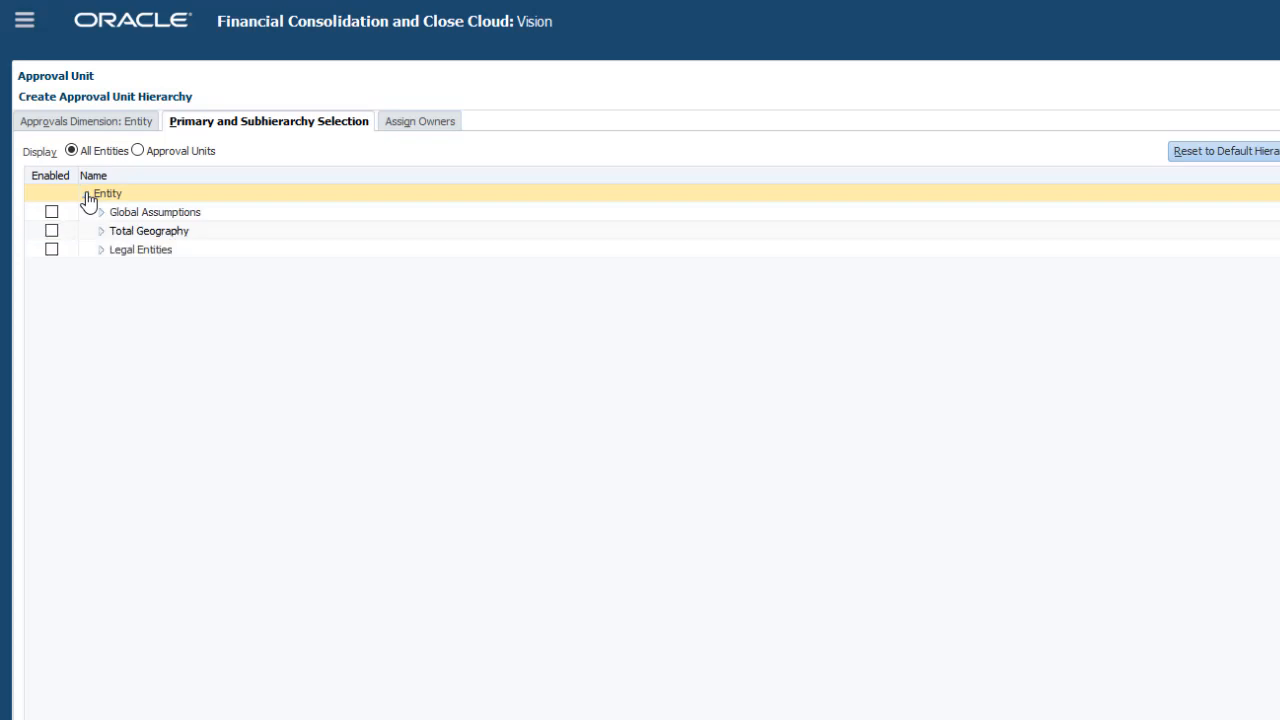
{"action": "left_click", "coordinate": [99, 232]}
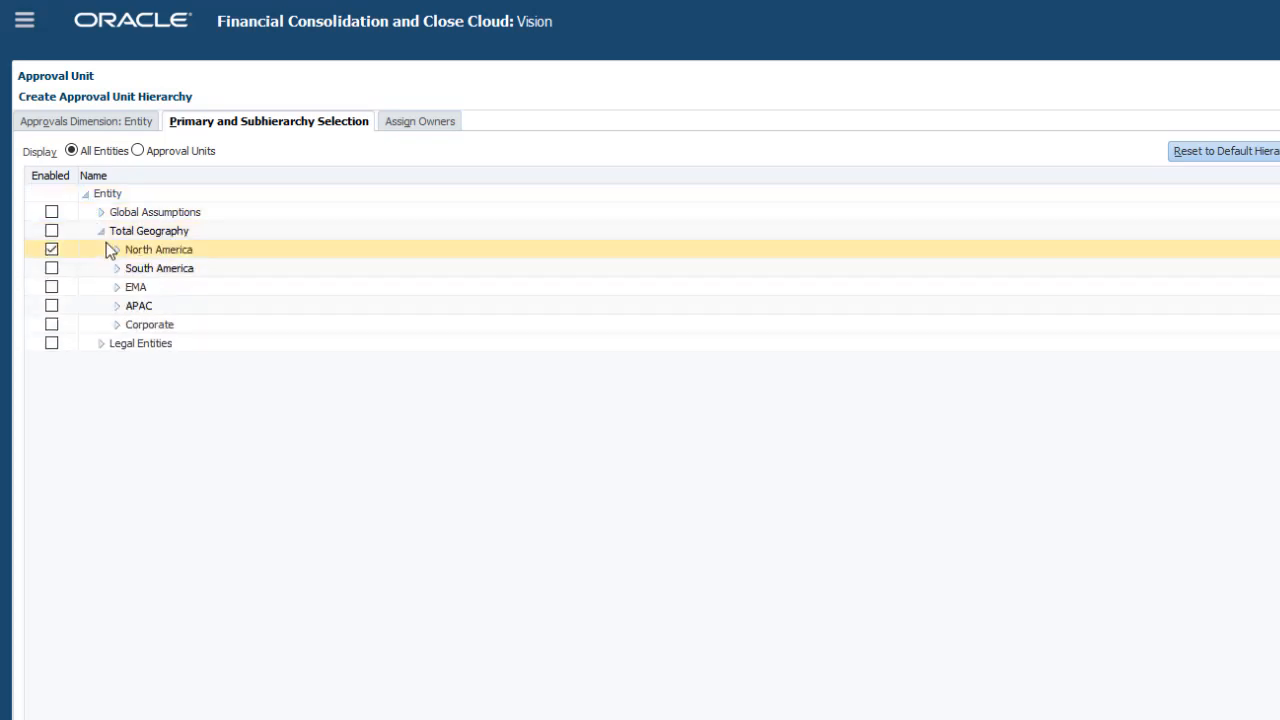
{"action": "left_click", "coordinate": [116, 250]}
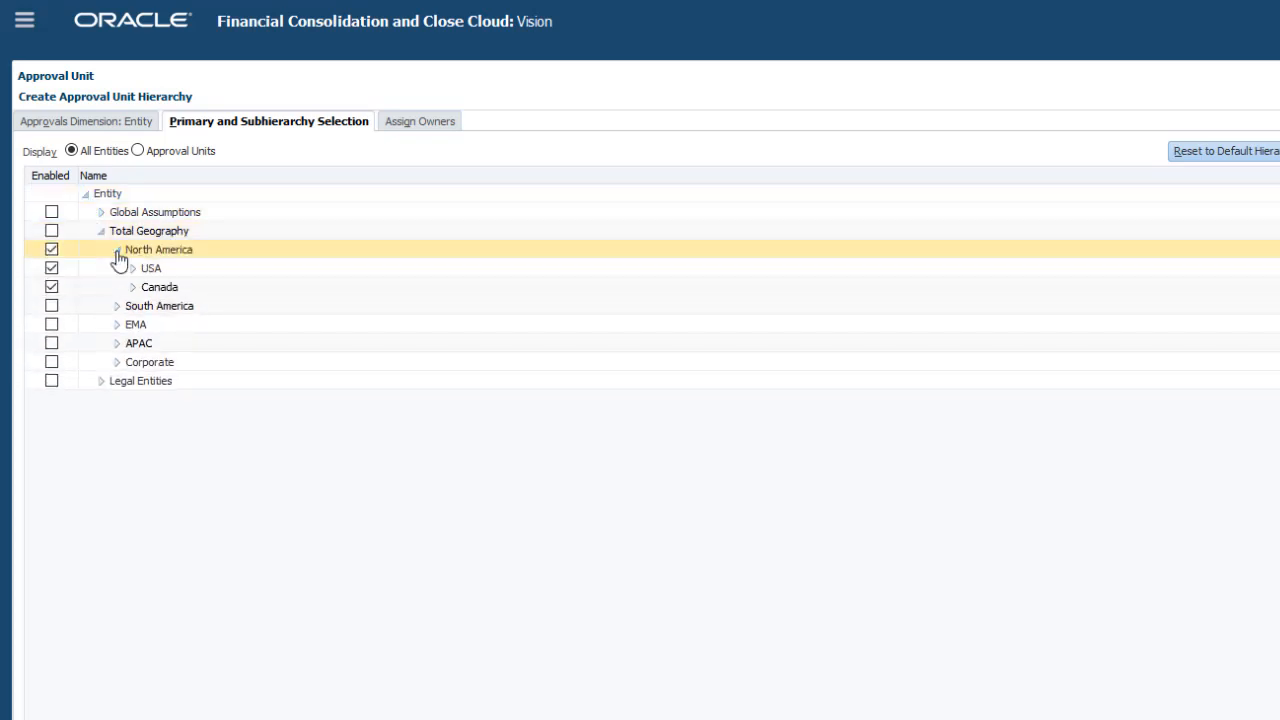
In the owner assignments, expand the USA and Canada branches and assign a user as North America's owner
{"action": "left_click", "coordinate": [420, 122]}
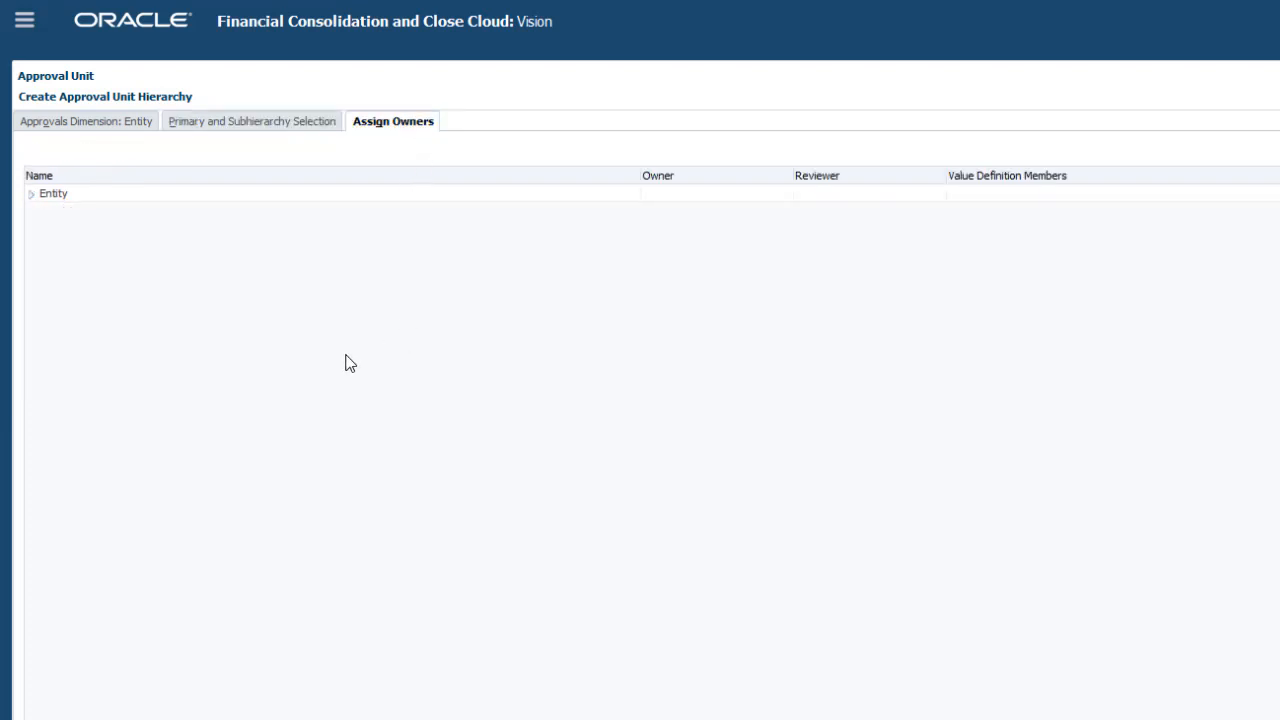
{"action": "left_click", "coordinate": [31, 193]}
{"action": "left_click", "coordinate": [46, 216]}
{"action": "left_click", "coordinate": [62, 244]}
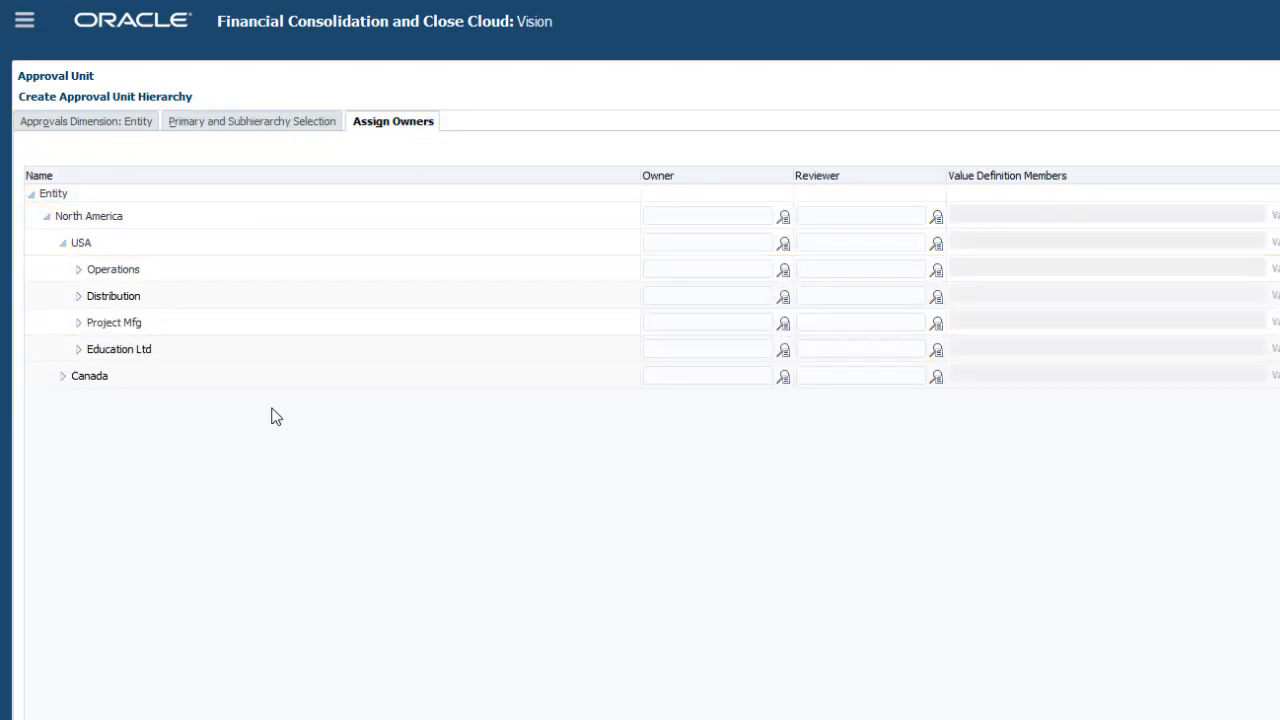
{"action": "left_click", "coordinate": [62, 377]}
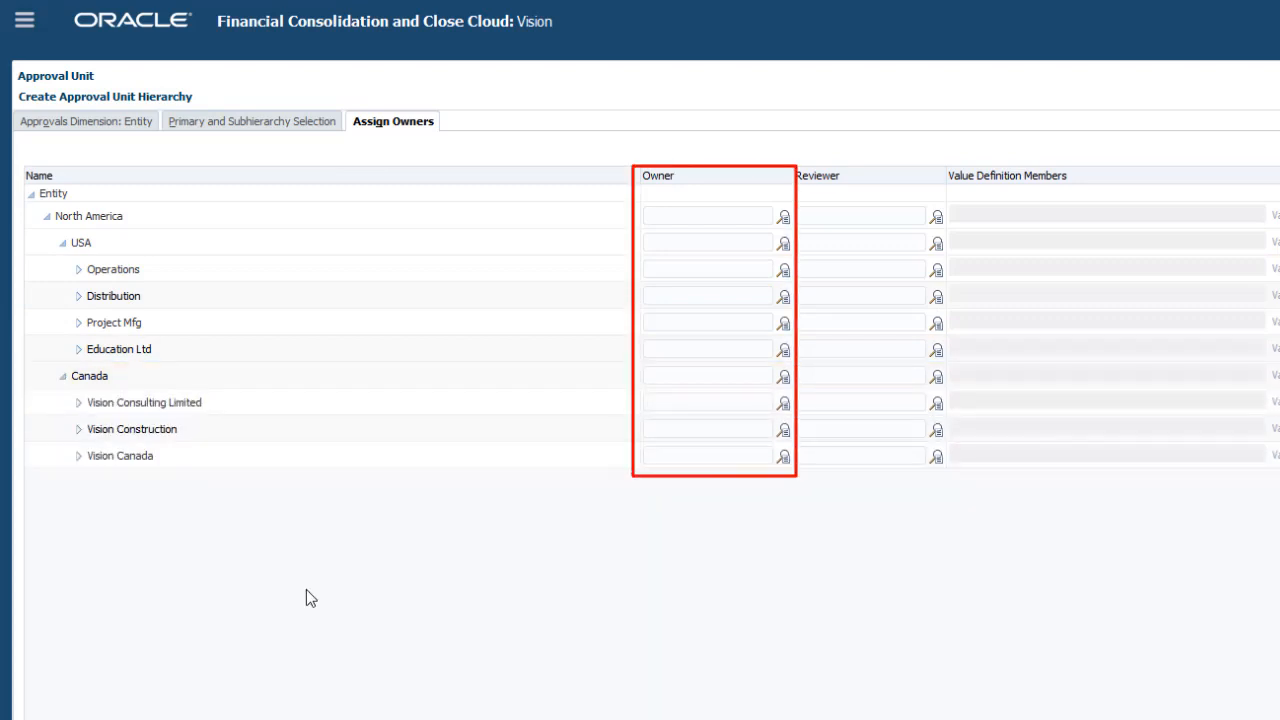
{"action": "left_click", "coordinate": [784, 217]}
{"action": "left_click", "coordinate": [560, 361]}
{"action": "left_click", "coordinate": [789, 382]}
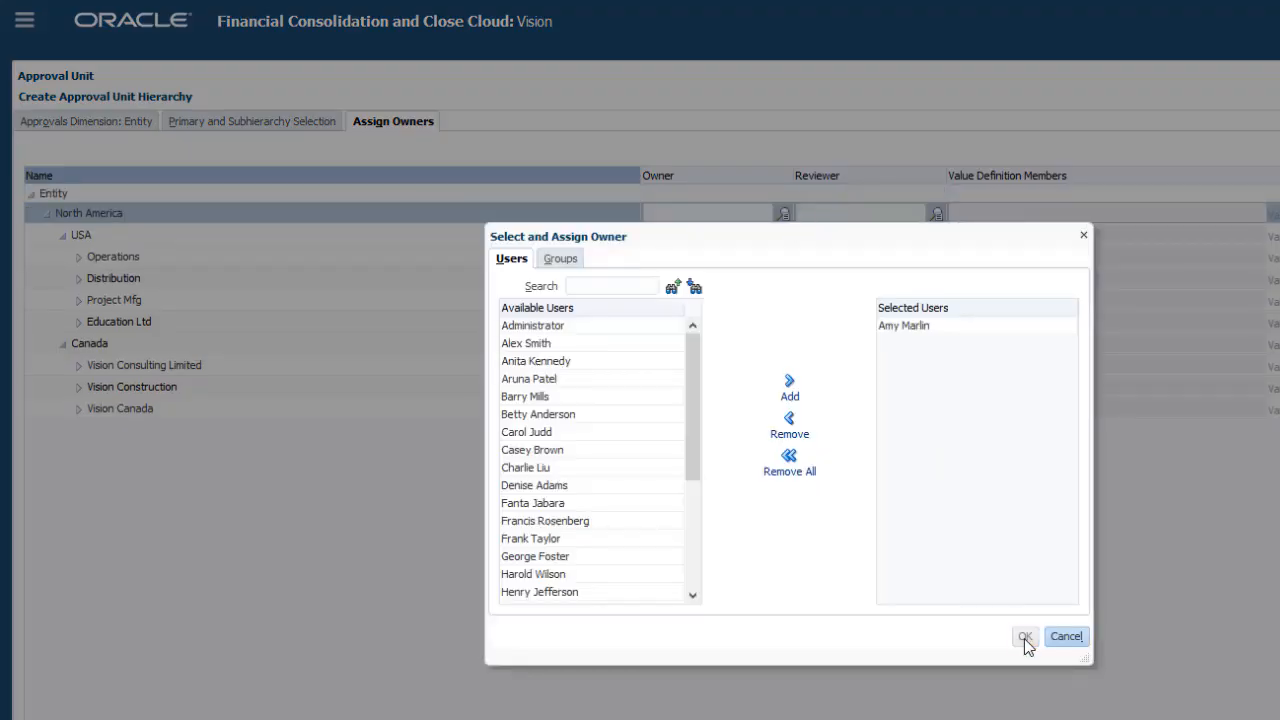
{"action": "left_click", "coordinate": [1024, 636]}
Assign a different user as the owner of the USA entity
{"action": "left_click", "coordinate": [784, 237]}
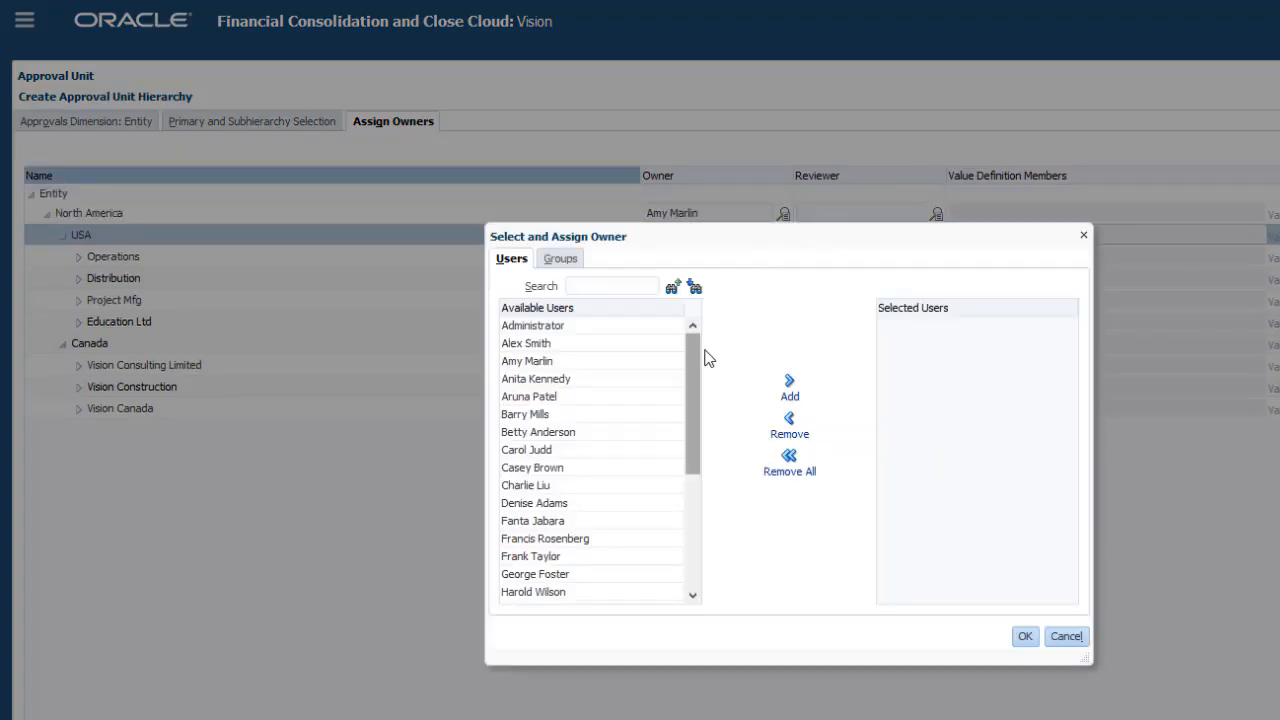
{"action": "left_click", "coordinate": [789, 388]}
{"action": "left_click", "coordinate": [1024, 636]}
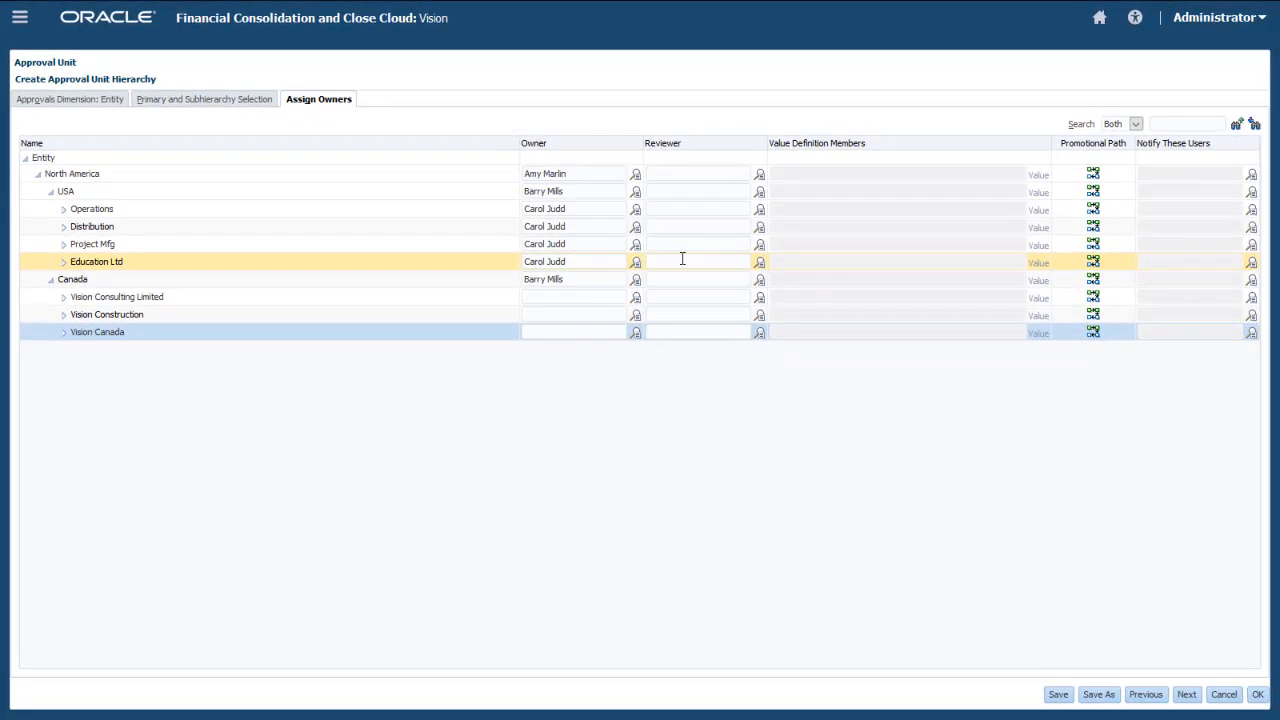
Examine the promotion path of the Operations entity, first with owners only and again with its reviewer assigned
{"action": "left_click", "coordinate": [1093, 209]}
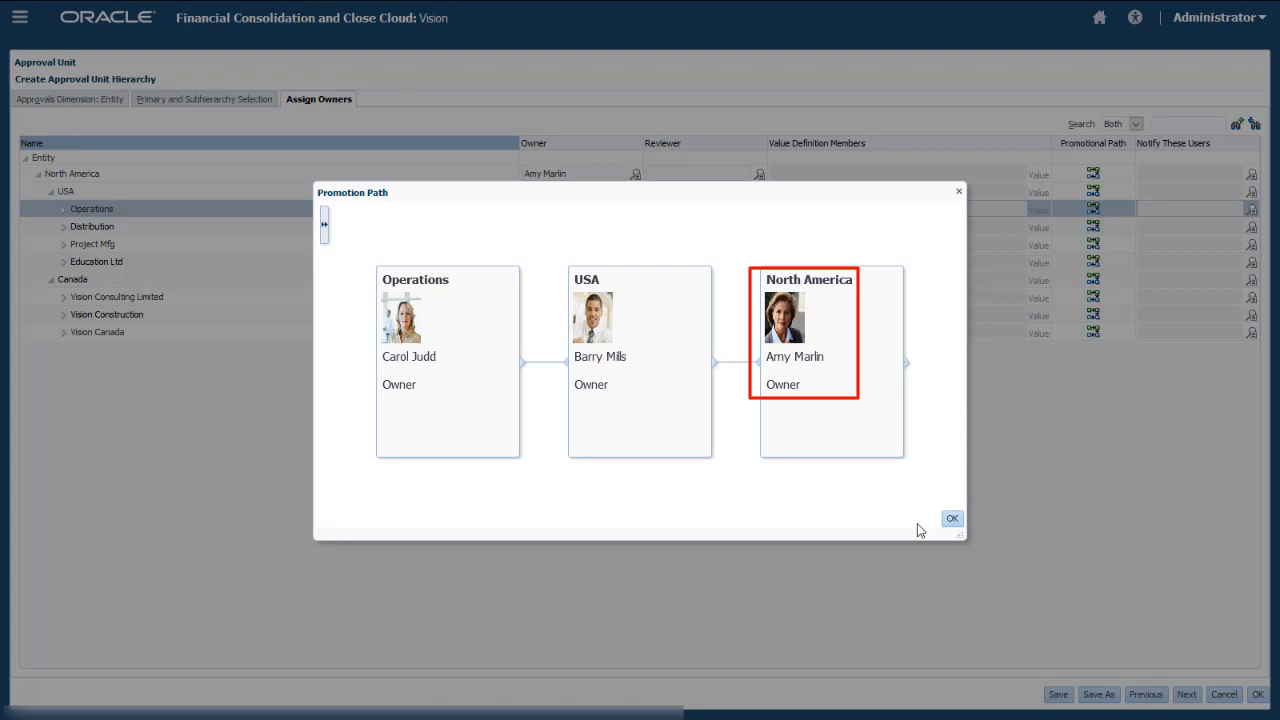
{"action": "left_click", "coordinate": [952, 519]}
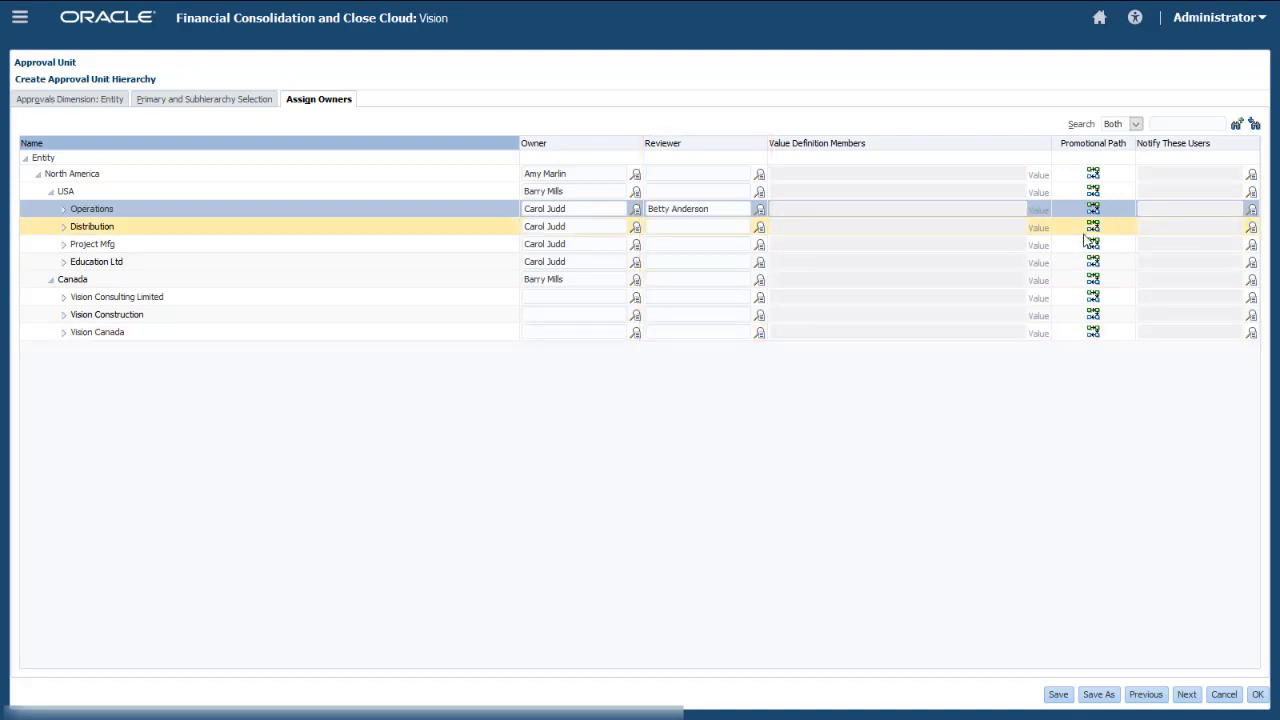
{"action": "left_click", "coordinate": [1093, 209]}
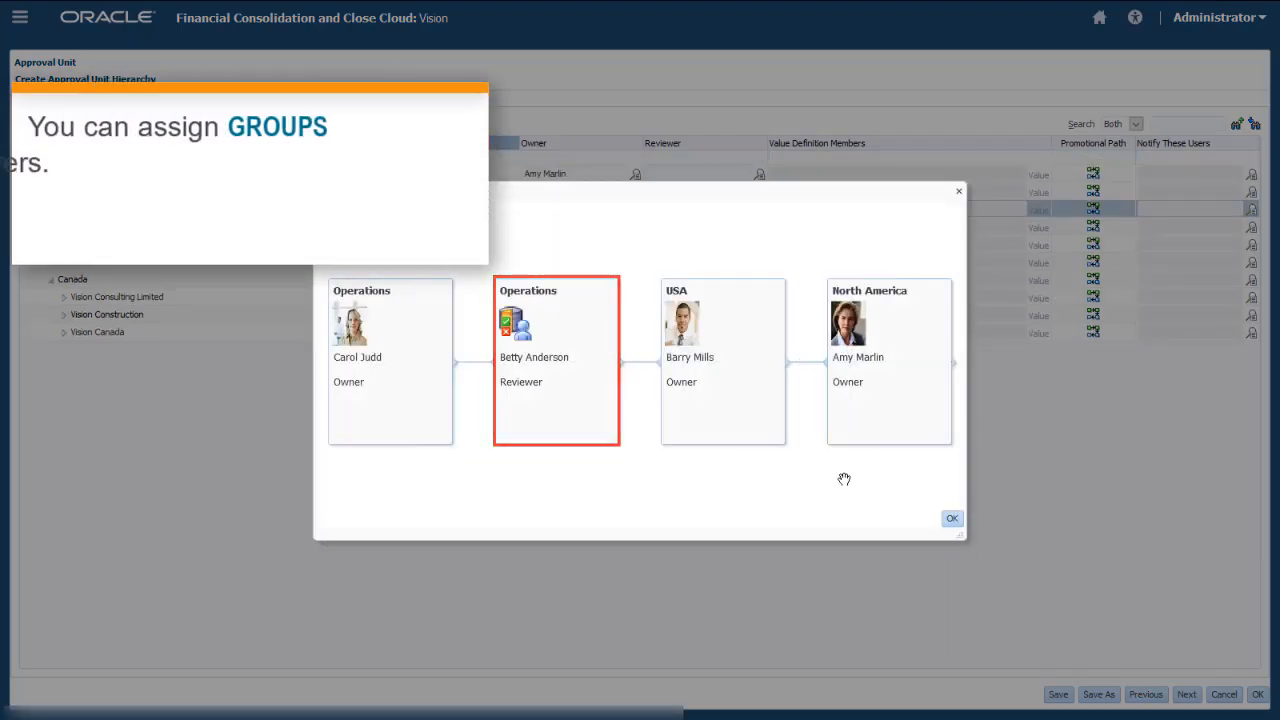
{"action": "left_click", "coordinate": [951, 521]}
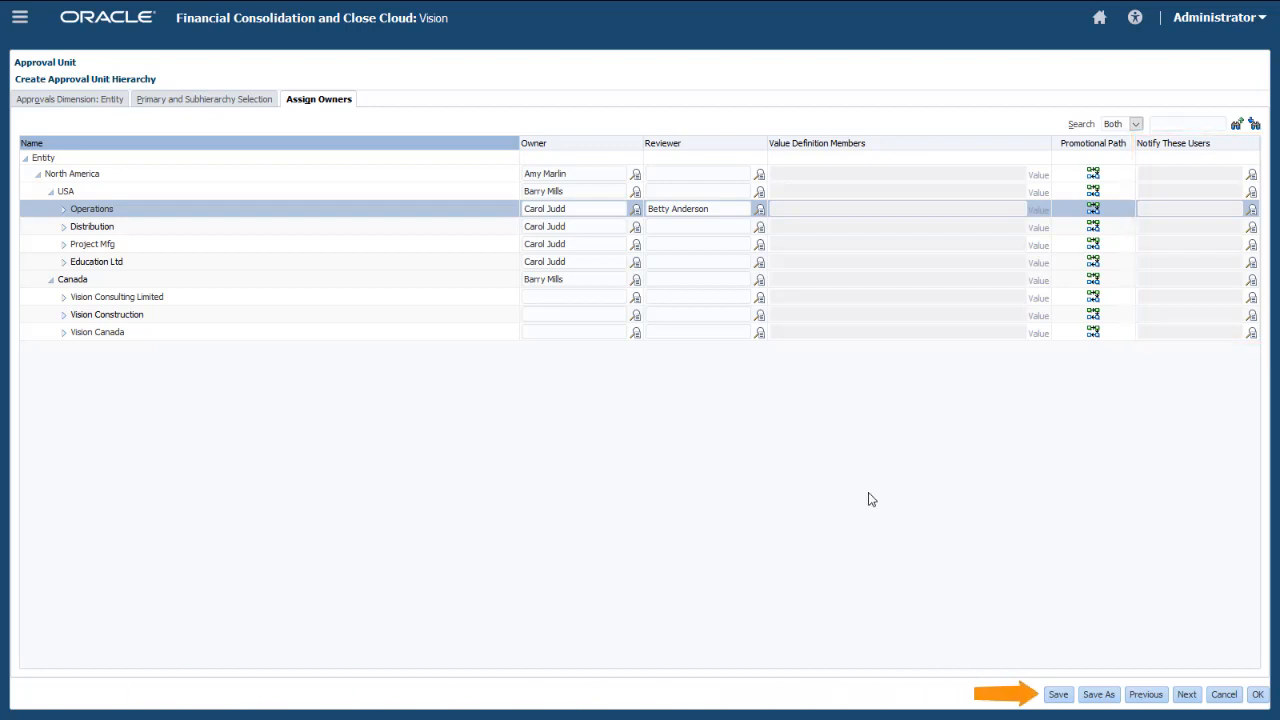
Save the Approvals North America hierarchy
{"action": "left_click", "coordinate": [1050, 697]}
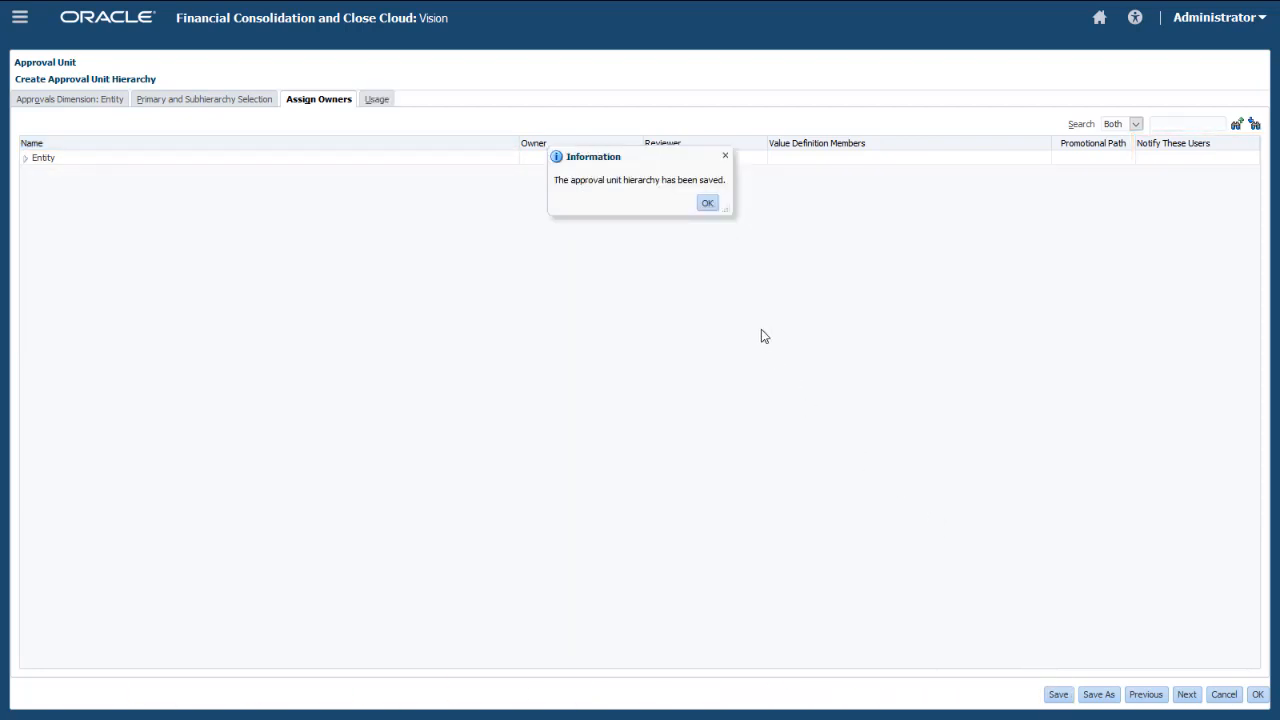
{"action": "left_click", "coordinate": [707, 204]}
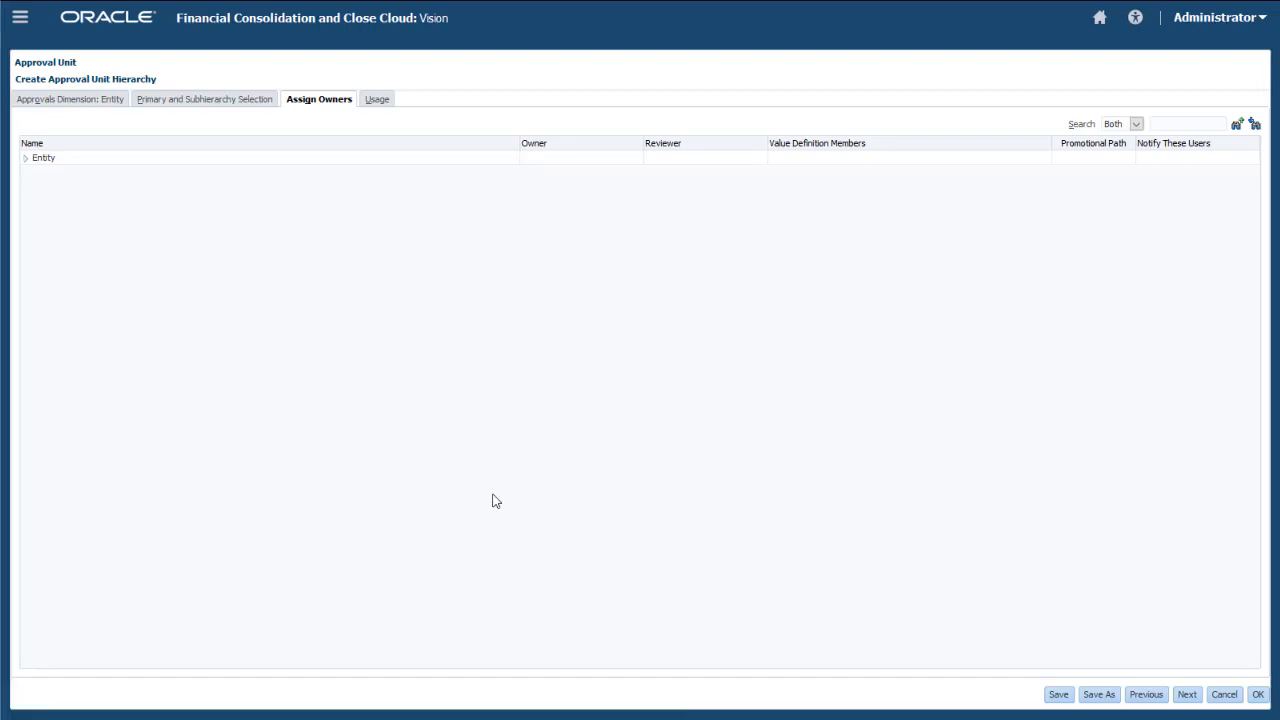
In Approval Unit Assignment, add an assignment to Approvals North America with the Actual scenario and year FY19
{"action": "left_click", "coordinate": [21, 20]}
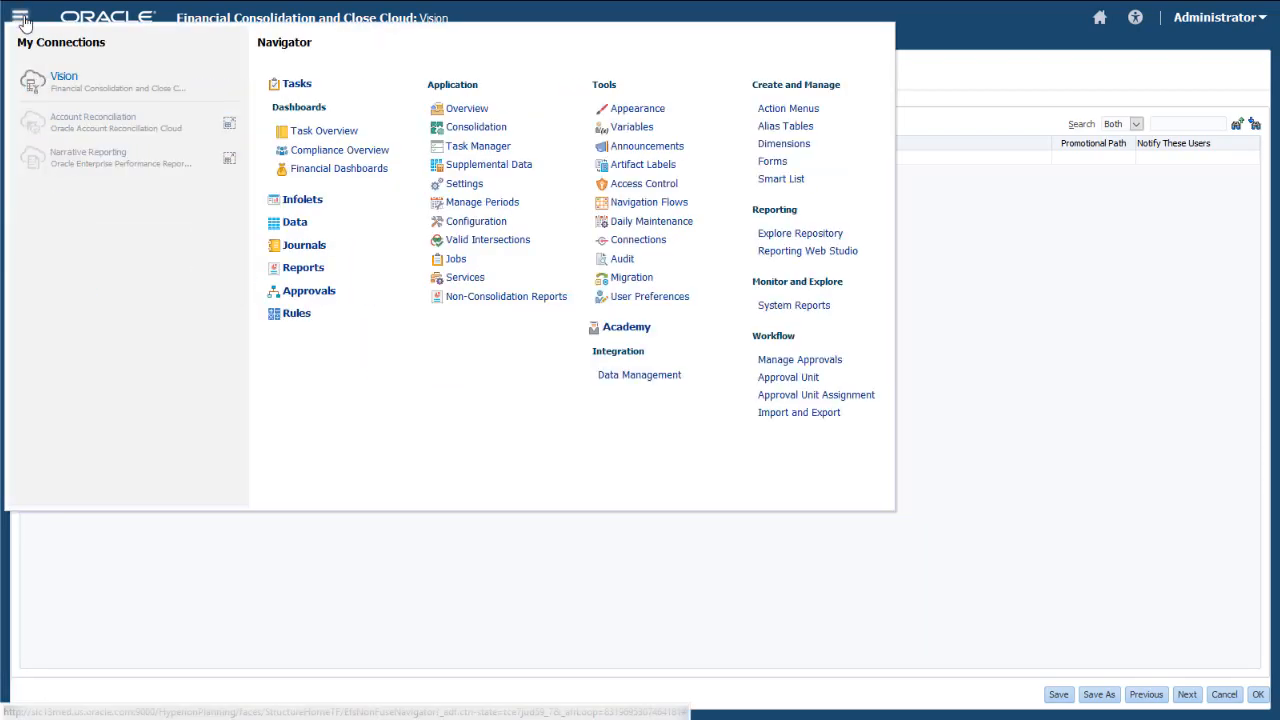
{"action": "left_click", "coordinate": [766, 397]}
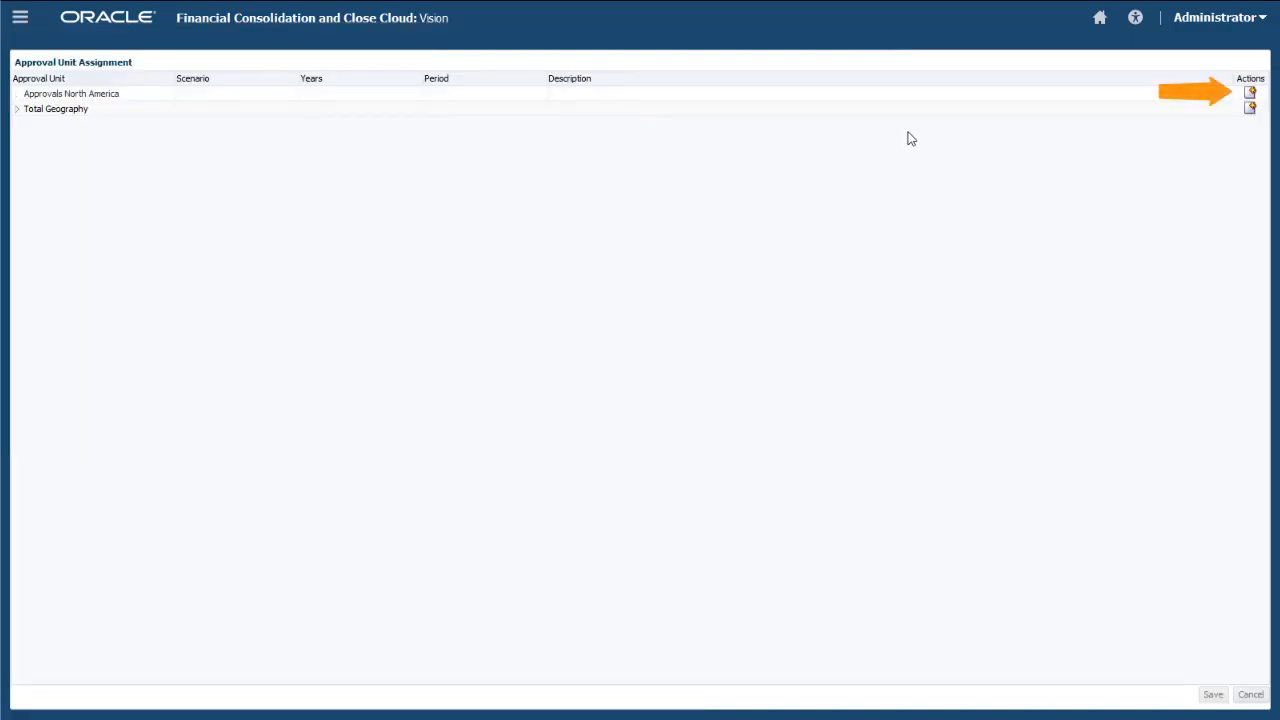
{"action": "left_click", "coordinate": [1250, 92]}
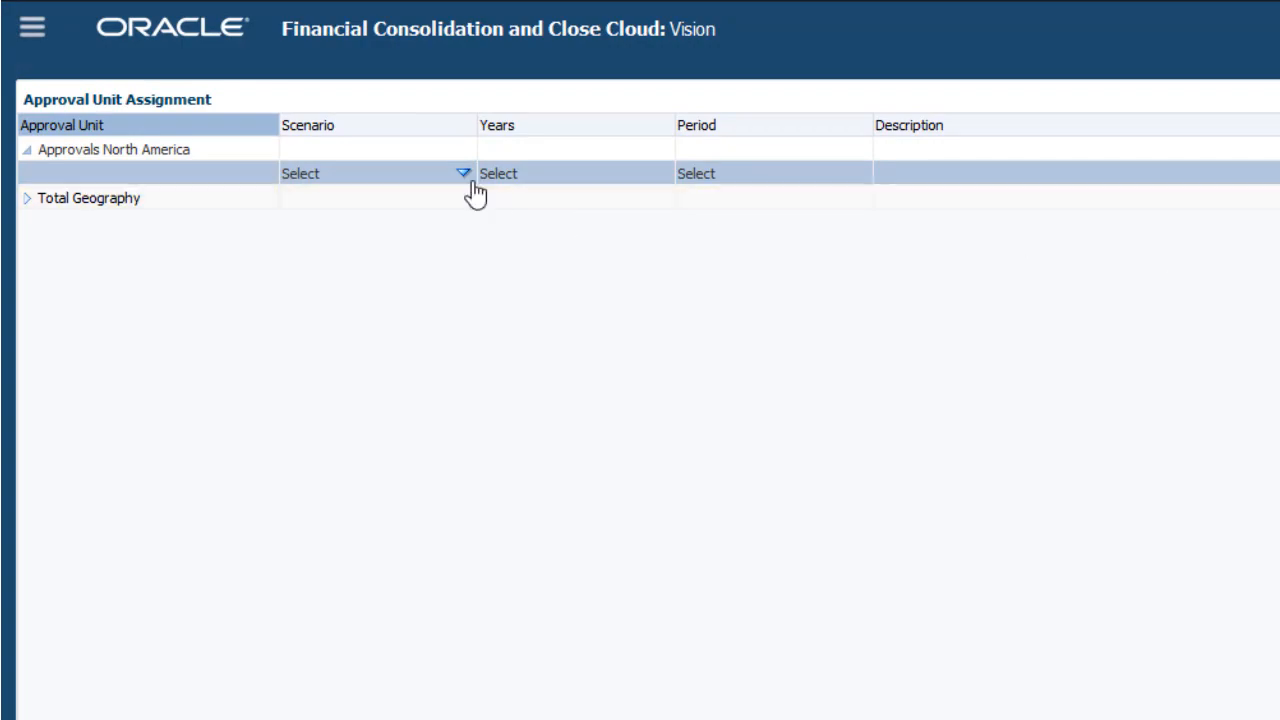
{"action": "left_click", "coordinate": [466, 176]}
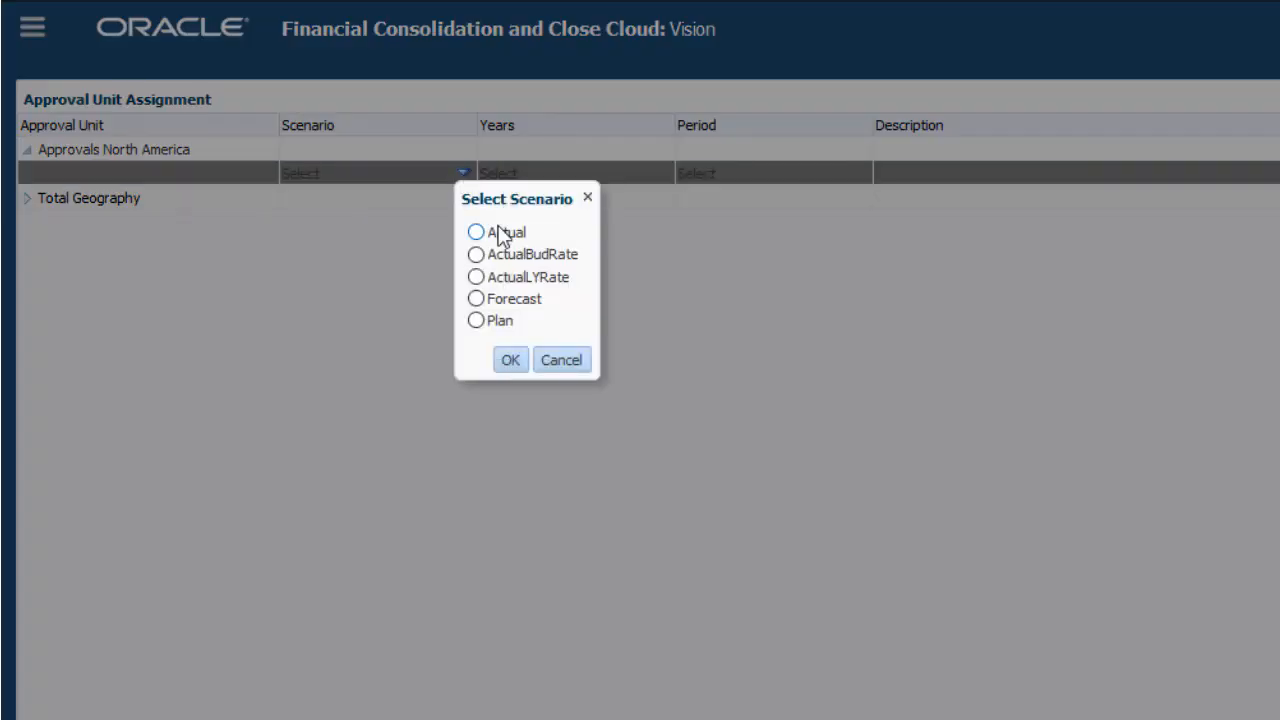
{"action": "left_click", "coordinate": [503, 233]}
{"action": "left_click", "coordinate": [508, 361]}
{"action": "left_click", "coordinate": [662, 176]}
{"action": "left_click", "coordinate": [673, 358]}
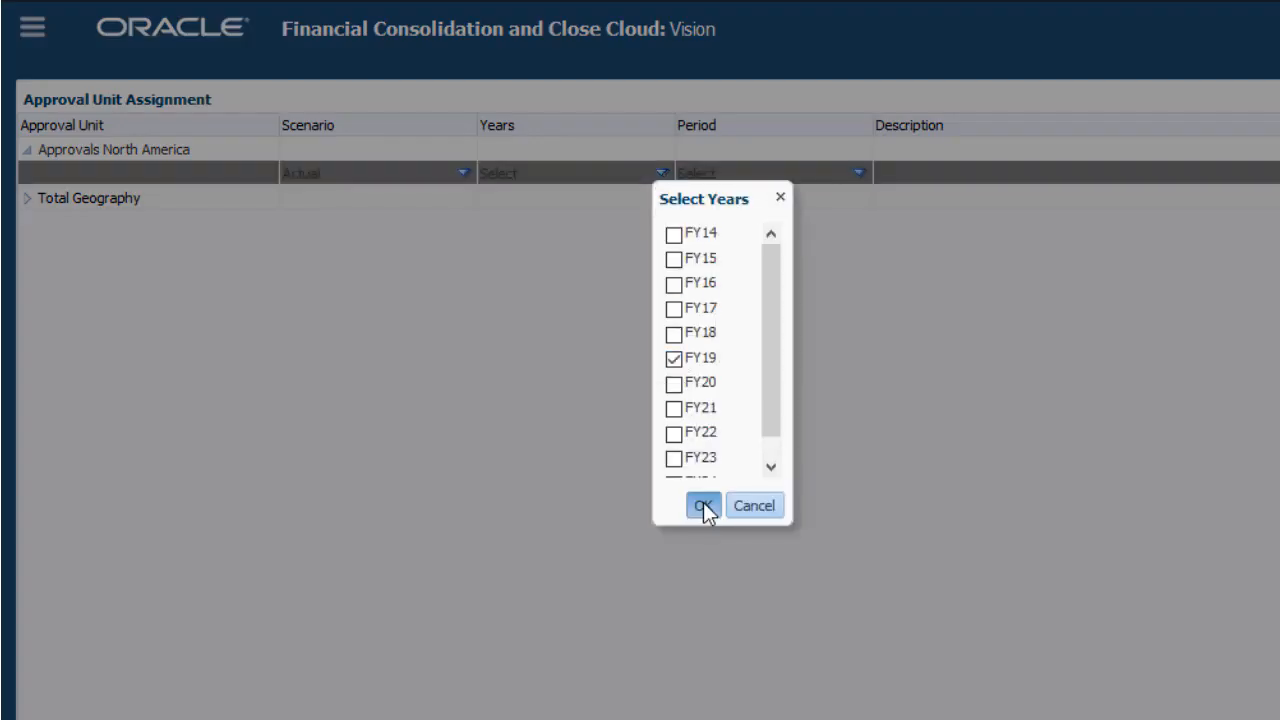
{"action": "left_click", "coordinate": [703, 505]}
Select the monthly periods from Jan onward for the Approvals North America assignment and save it
{"action": "left_click", "coordinate": [858, 173]}
{"action": "left_click", "coordinate": [871, 234]}
{"action": "left_click", "coordinate": [871, 259]}
{"action": "left_click", "coordinate": [871, 284]}
{"action": "left_click", "coordinate": [871, 309]}
{"action": "left_click", "coordinate": [871, 334]}
{"action": "left_click", "coordinate": [871, 359]}
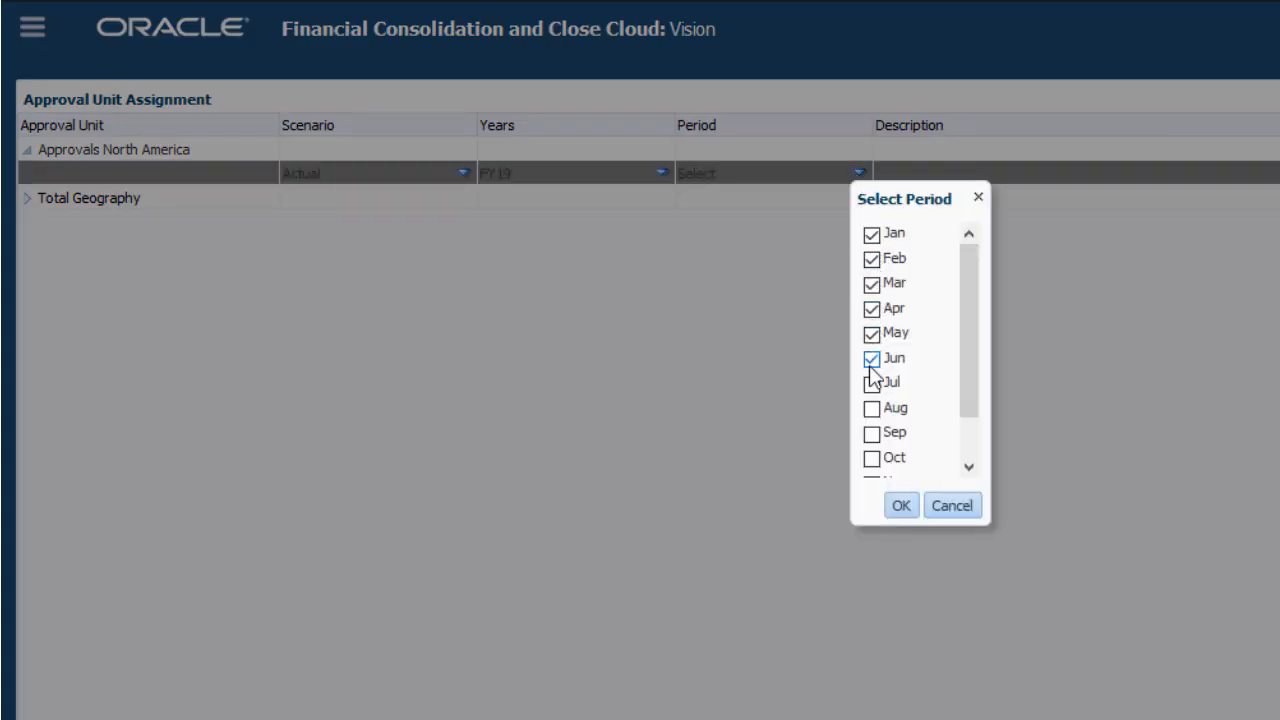
{"action": "left_click", "coordinate": [871, 384]}
{"action": "left_click", "coordinate": [871, 409]}
{"action": "left_click", "coordinate": [871, 434]}
{"action": "left_click", "coordinate": [871, 459]}
{"action": "scroll", "coordinate": [965, 433], "scroll_direction": "down", "scroll_amount": 2}
{"action": "left_click", "coordinate": [901, 505]}
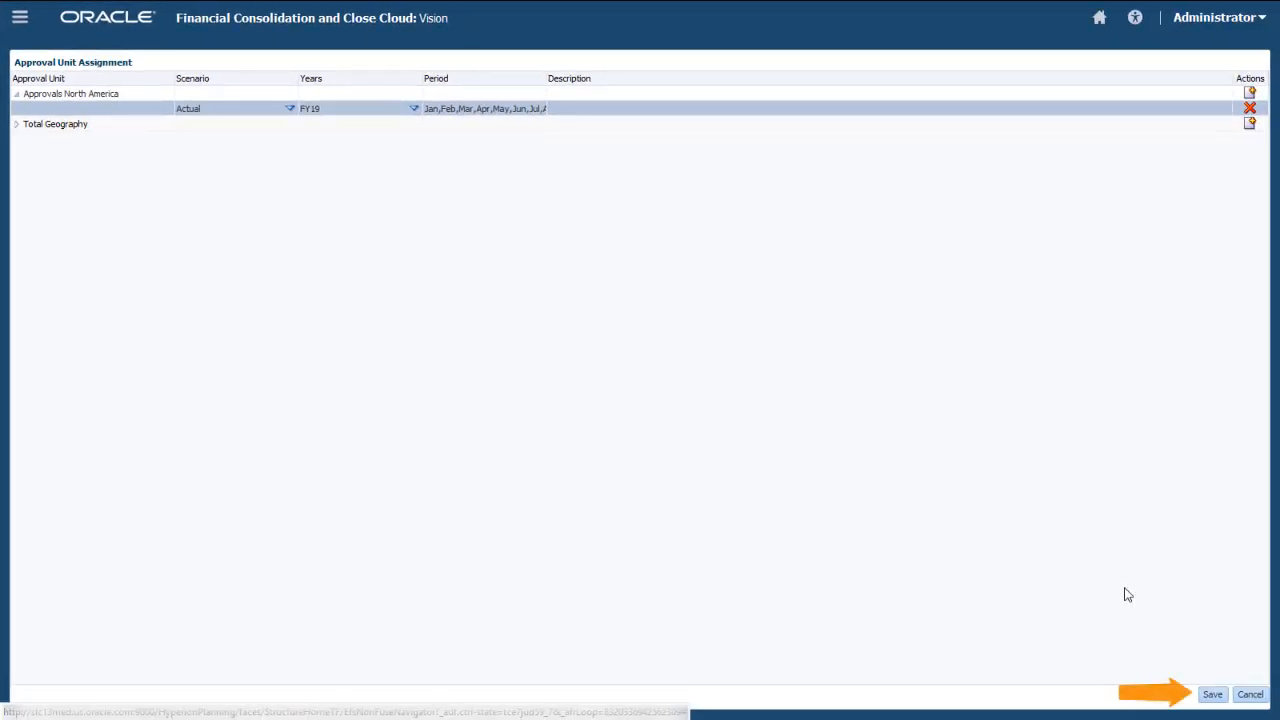
{"action": "left_click", "coordinate": [1211, 693]}
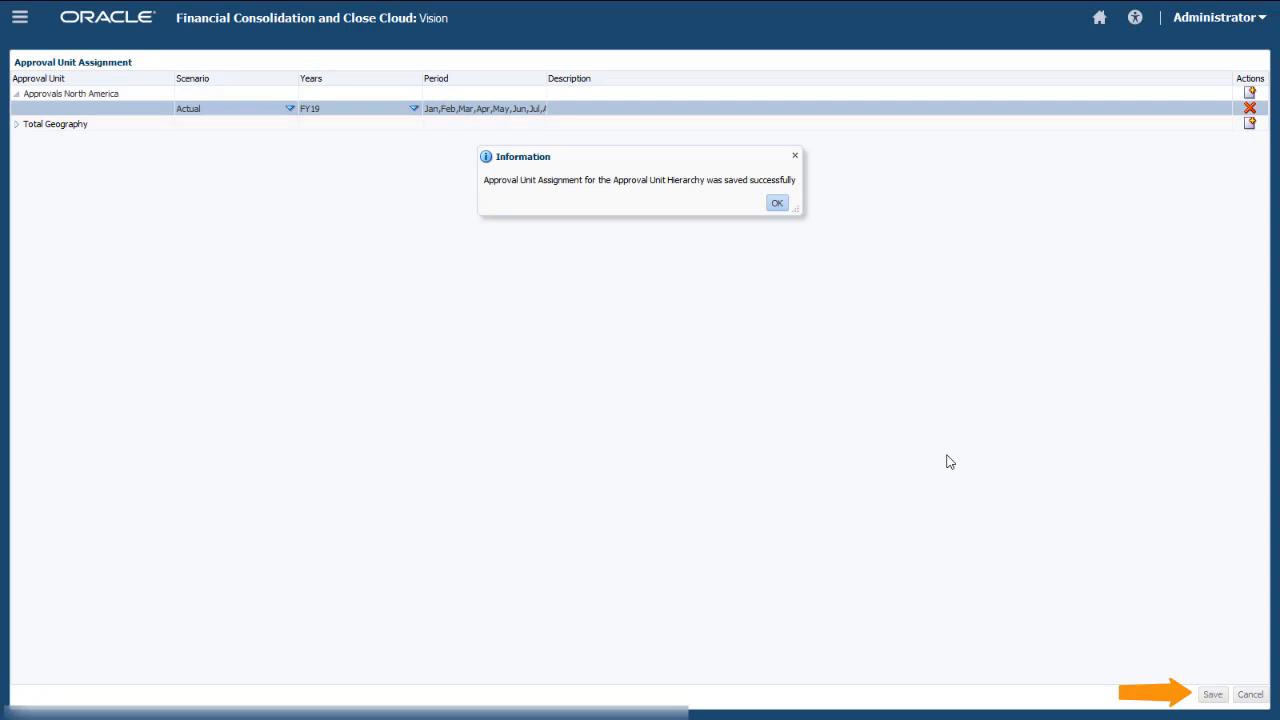
{"action": "left_click", "coordinate": [777, 203]}
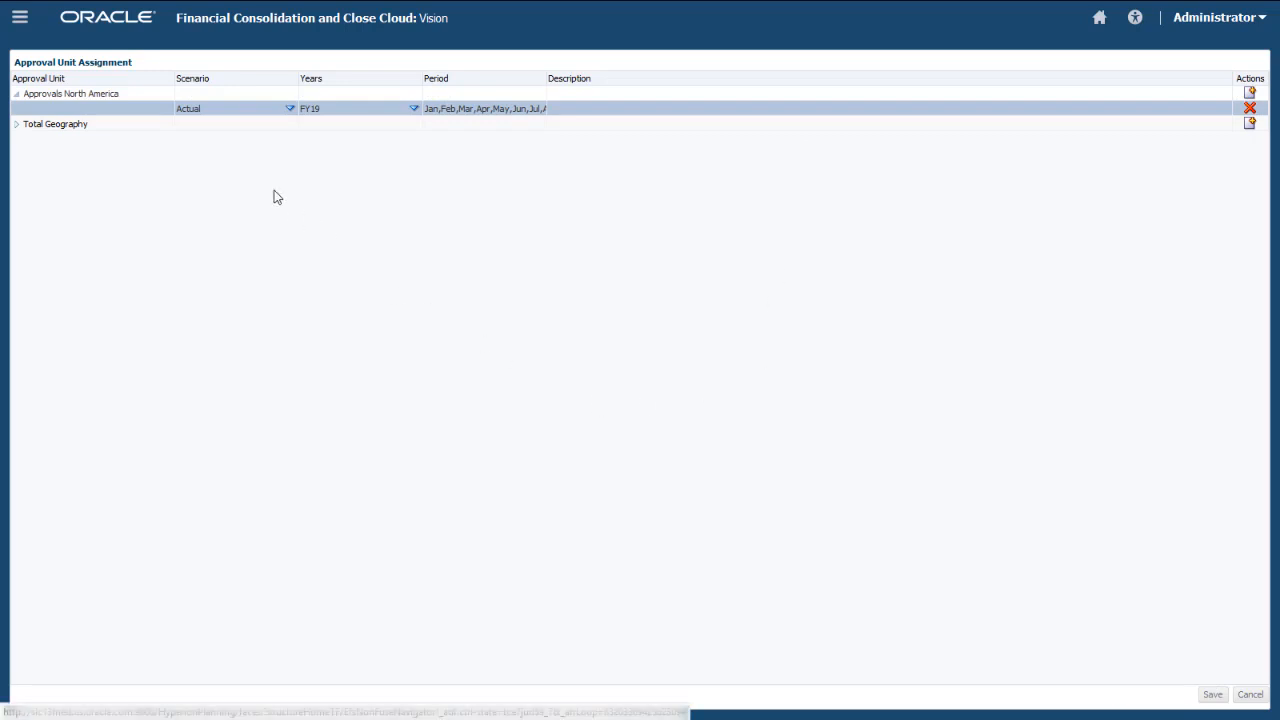
Go to Manage Approvals and choose the Actual scenario, year FY19 and period Jan
{"action": "left_click", "coordinate": [20, 17]}
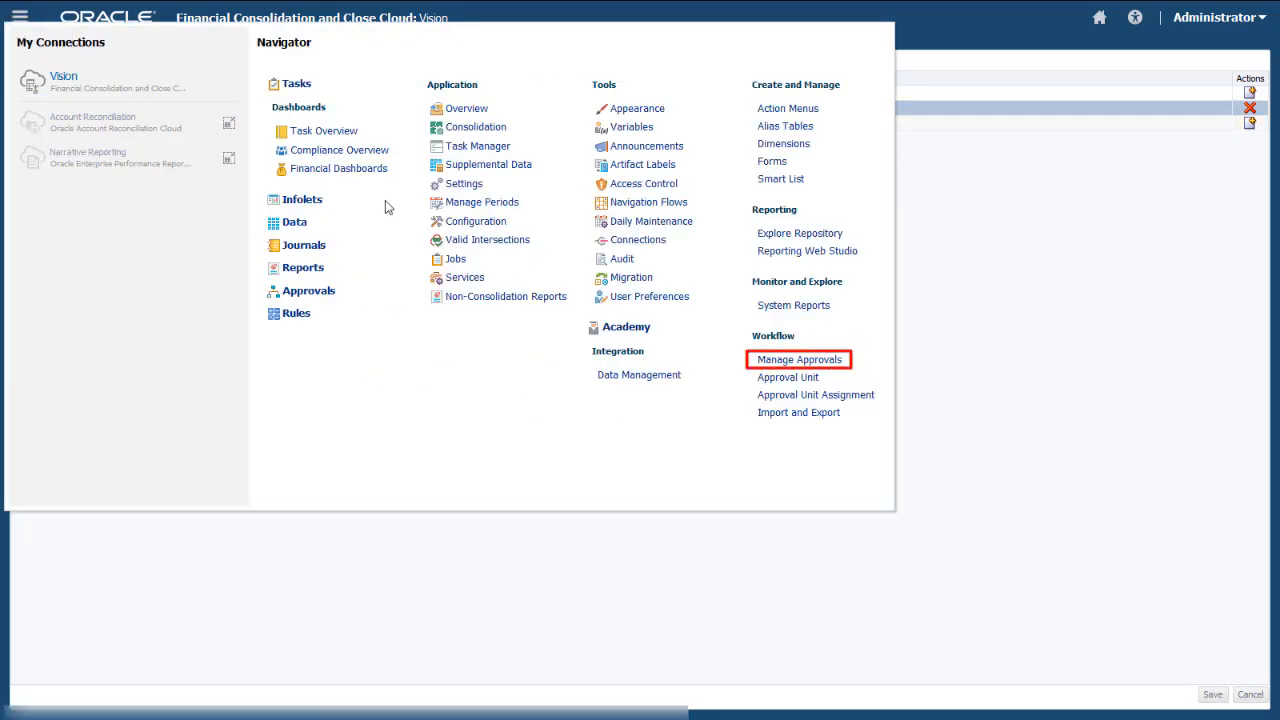
{"action": "left_click", "coordinate": [782, 364]}
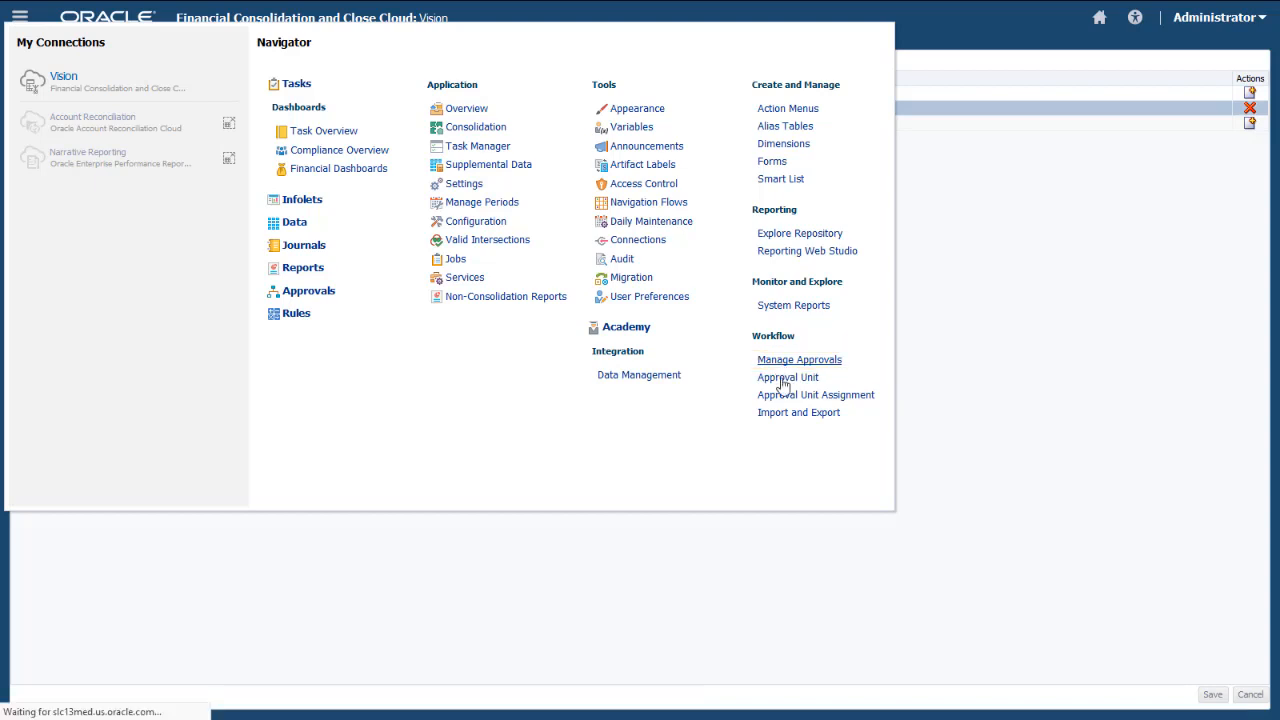
{"action": "left_click", "coordinate": [166, 82]}
{"action": "left_click", "coordinate": [155, 117]}
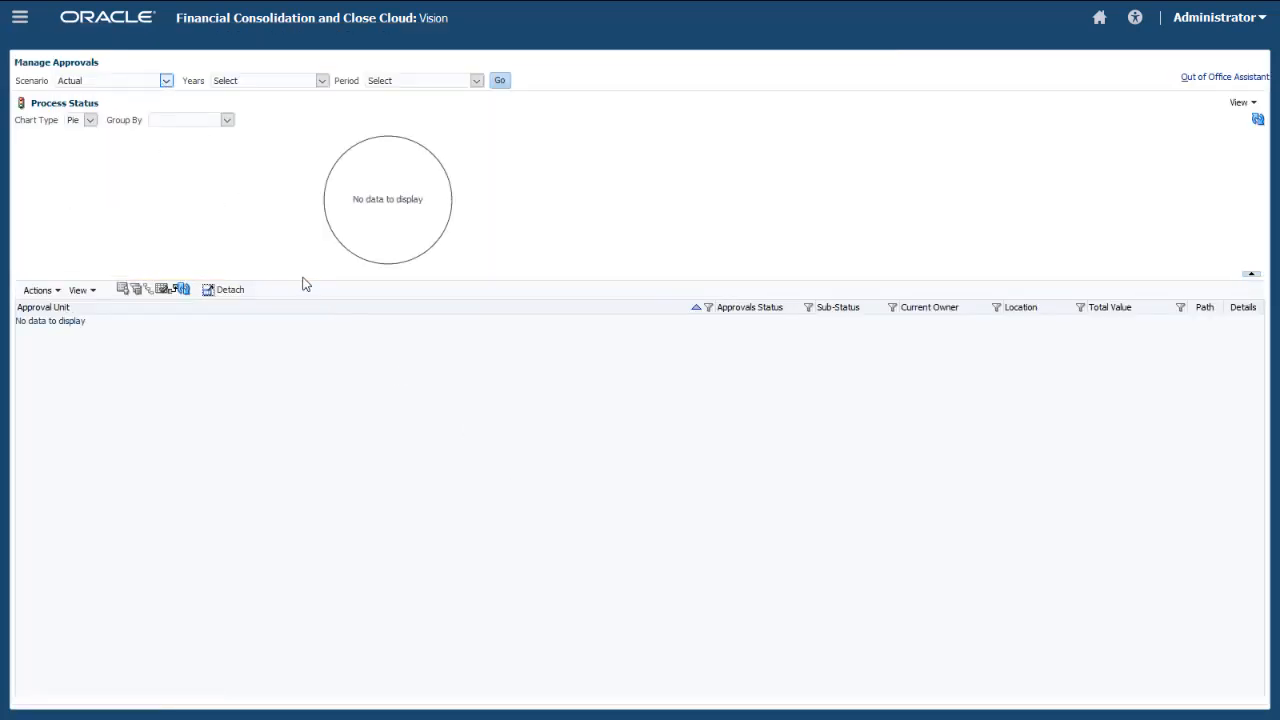
{"action": "left_click", "coordinate": [322, 81]}
{"action": "left_click", "coordinate": [269, 194]}
{"action": "left_click", "coordinate": [476, 81]}
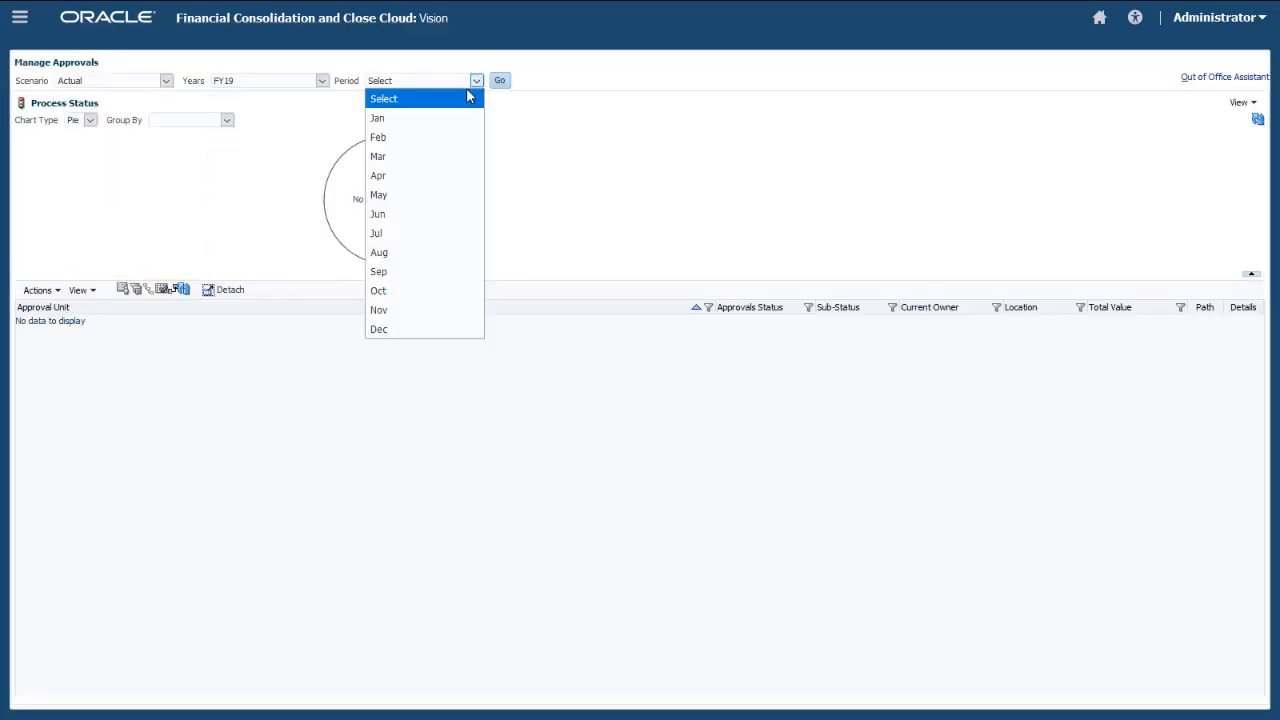
{"action": "left_click", "coordinate": [448, 117]}
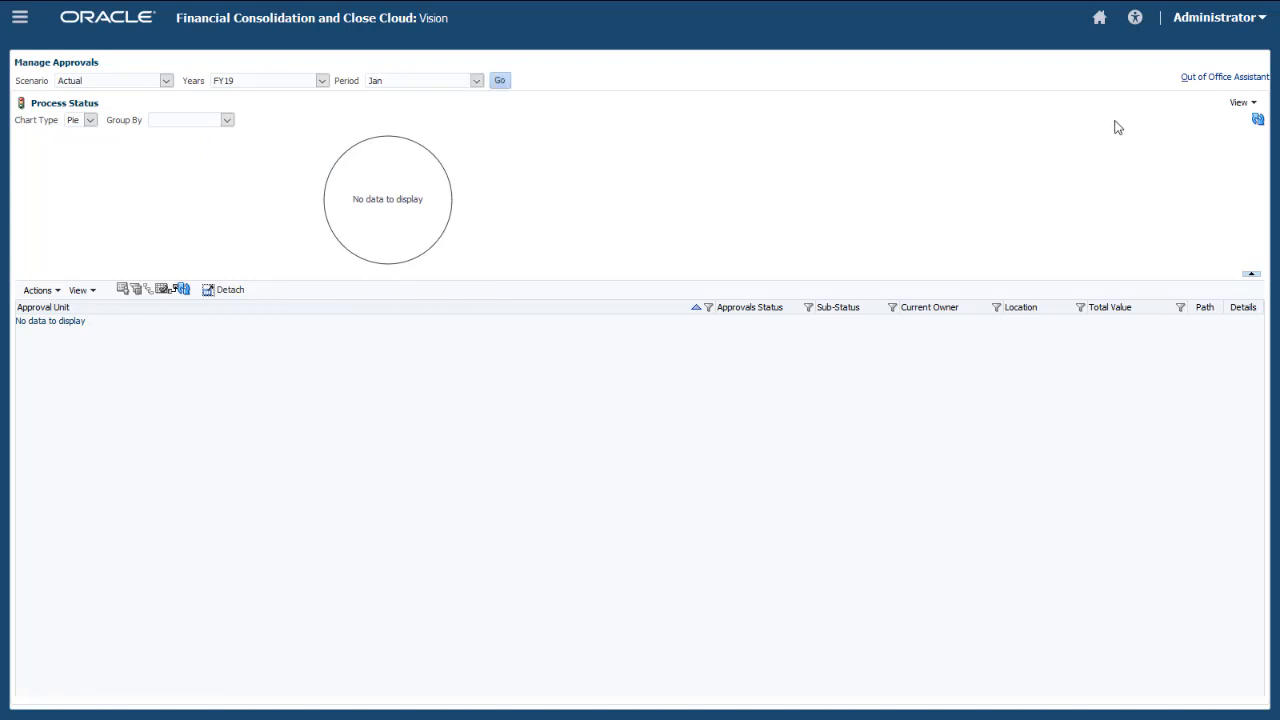
Switch Manage Approvals to Tree View and expand Approvals North America down to the entities under USA and Canada
{"action": "left_click", "coordinate": [1248, 103]}
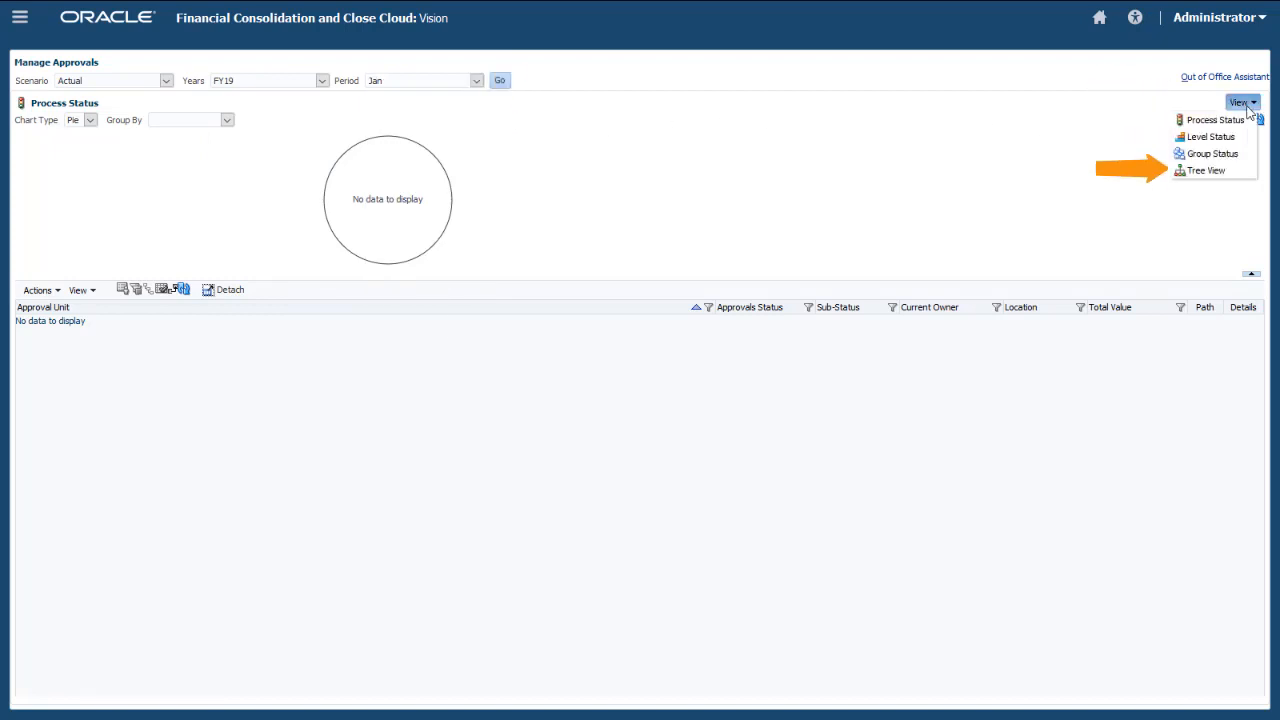
{"action": "left_click", "coordinate": [1206, 170]}
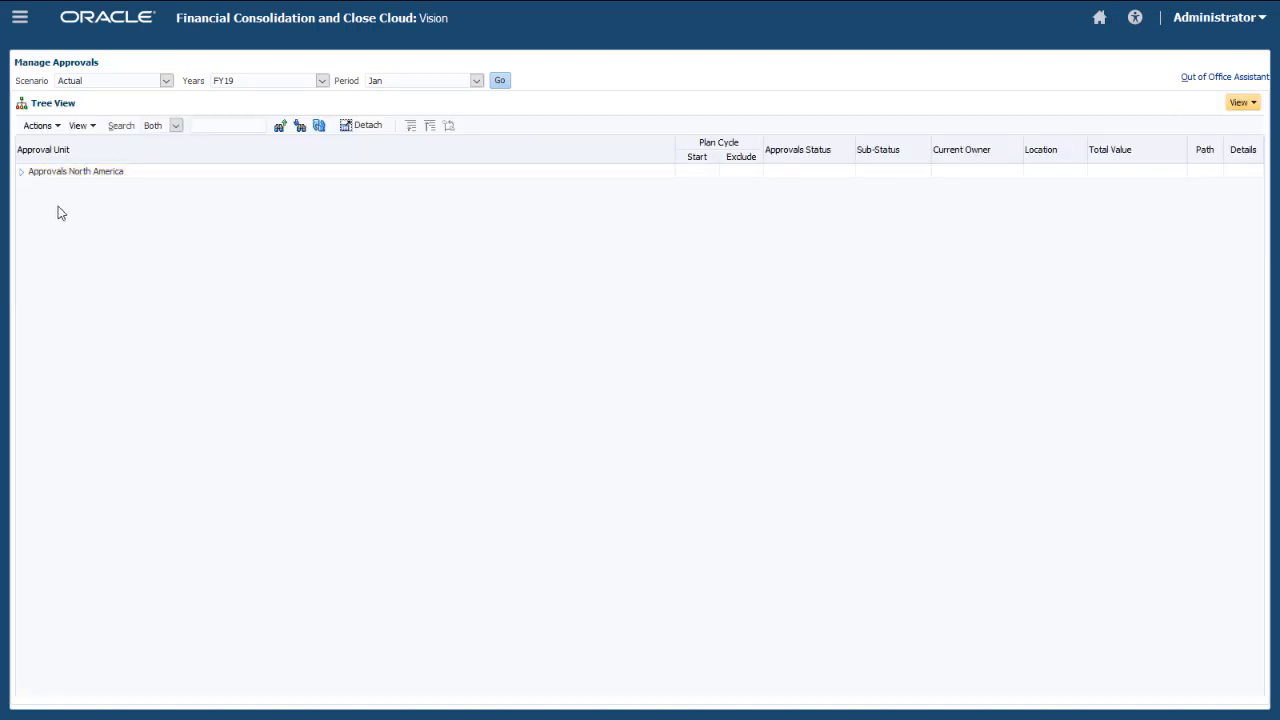
{"action": "left_click", "coordinate": [21, 172]}
{"action": "left_click", "coordinate": [34, 187]}
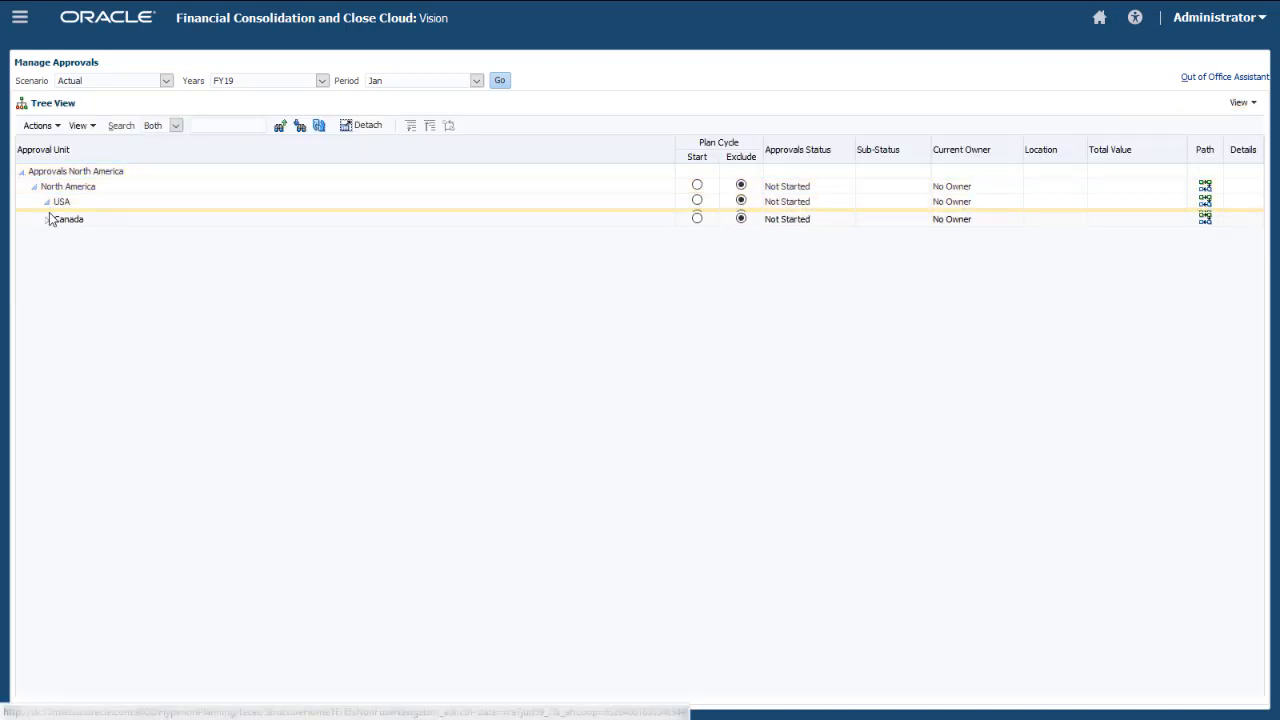
{"action": "left_click", "coordinate": [47, 201]}
{"action": "left_click", "coordinate": [47, 277]}
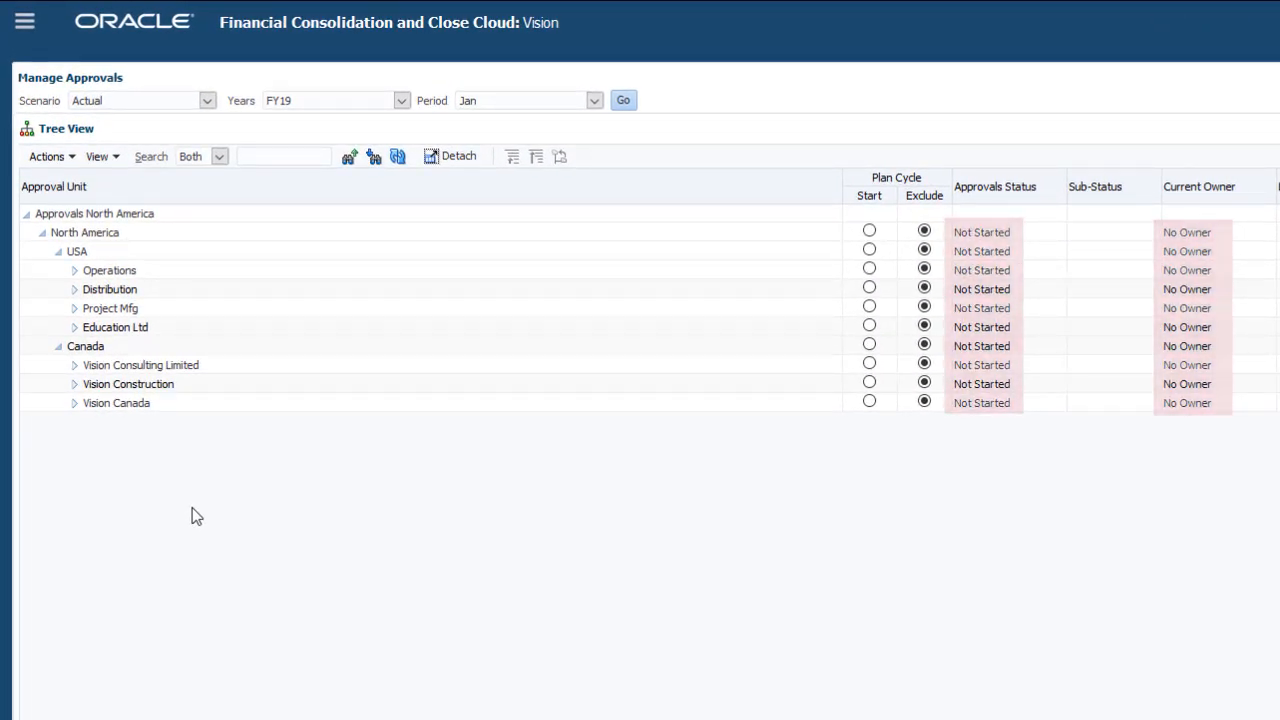
Start the plan cycle for the North America approval unit and acknowledge the message
{"action": "left_click", "coordinate": [869, 231]}
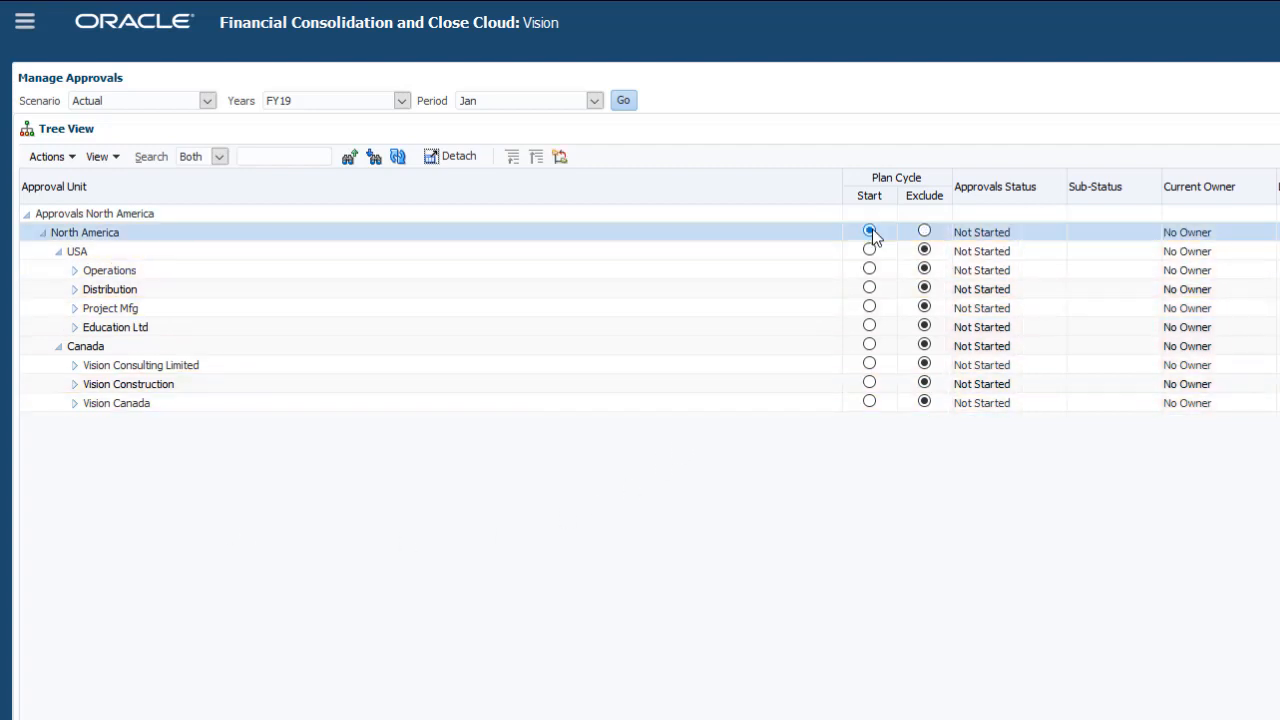
{"action": "left_click", "coordinate": [860, 253]}
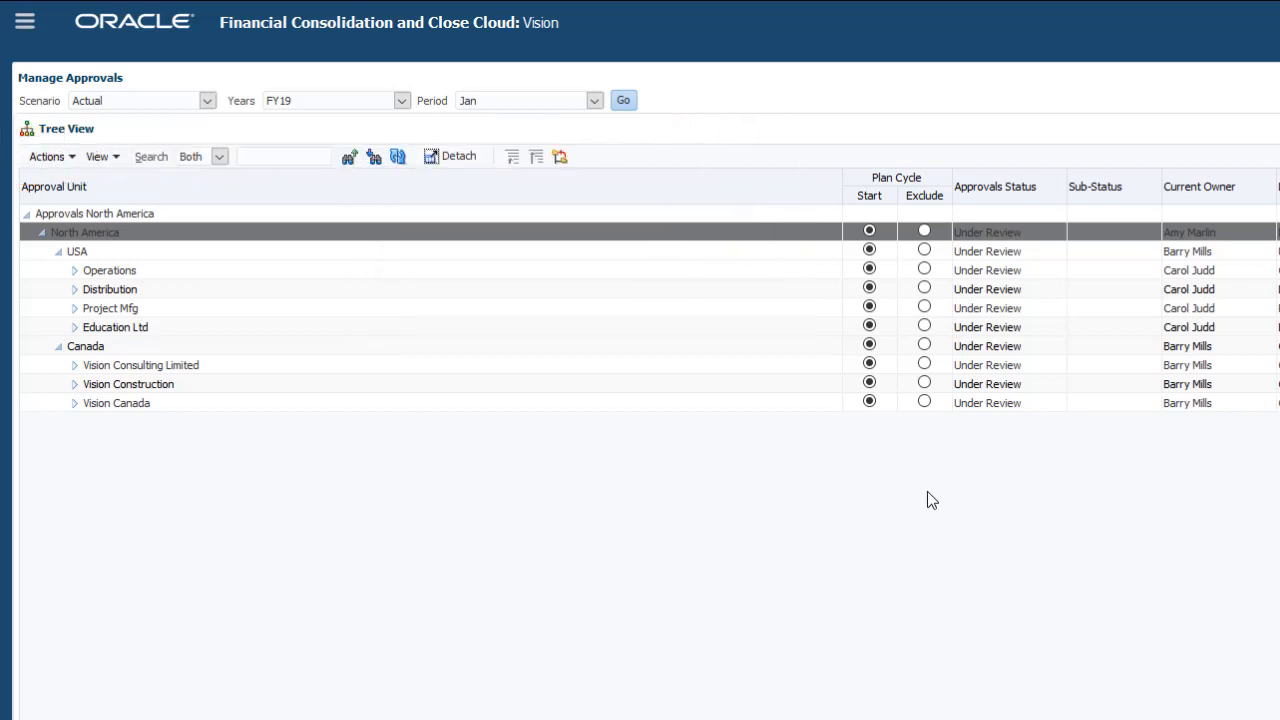
Exclude the Canada approval unit from the plan cycle, accepting deletion of its annotations and history
{"action": "left_click", "coordinate": [924, 344]}
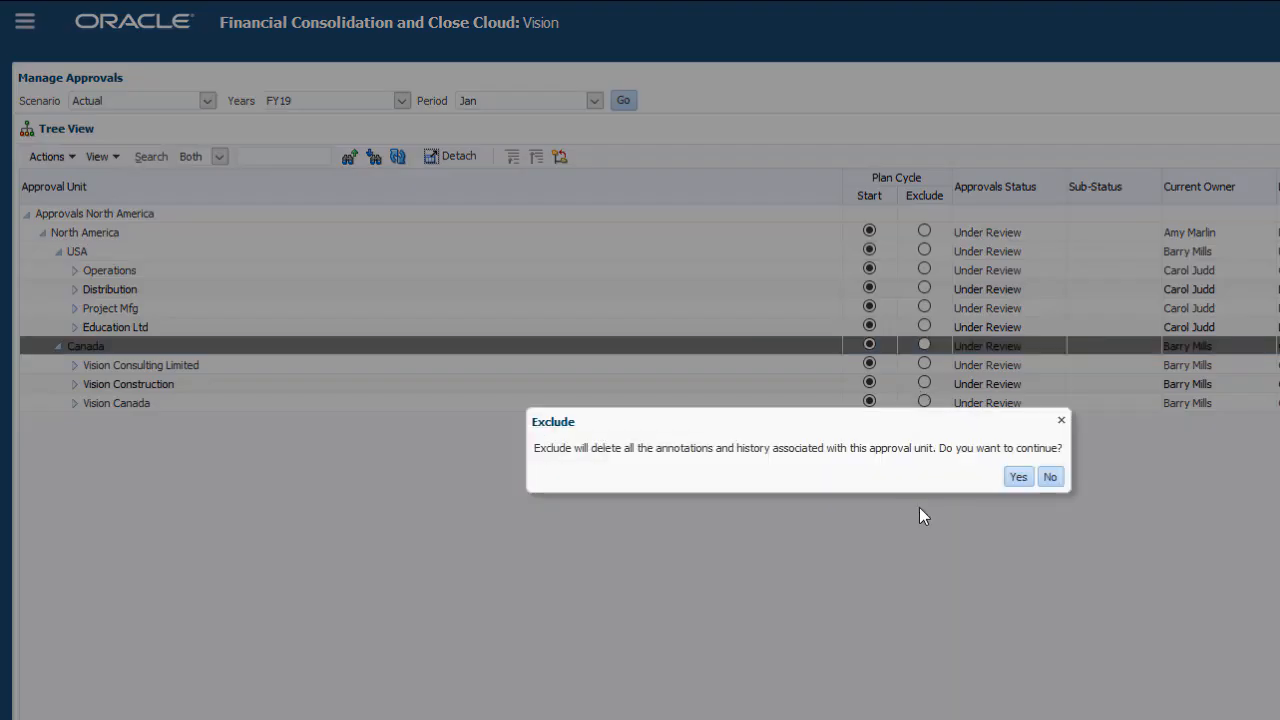
{"action": "left_click", "coordinate": [1018, 478]}
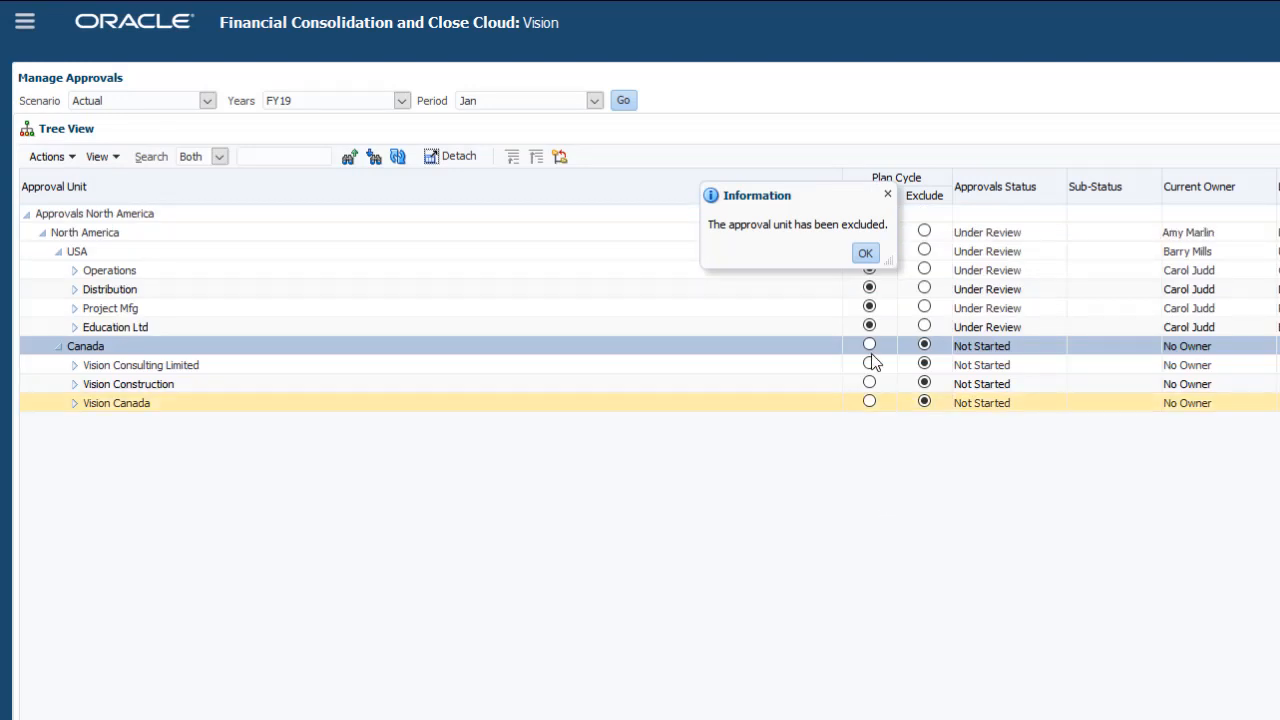
{"action": "left_click", "coordinate": [866, 254]}
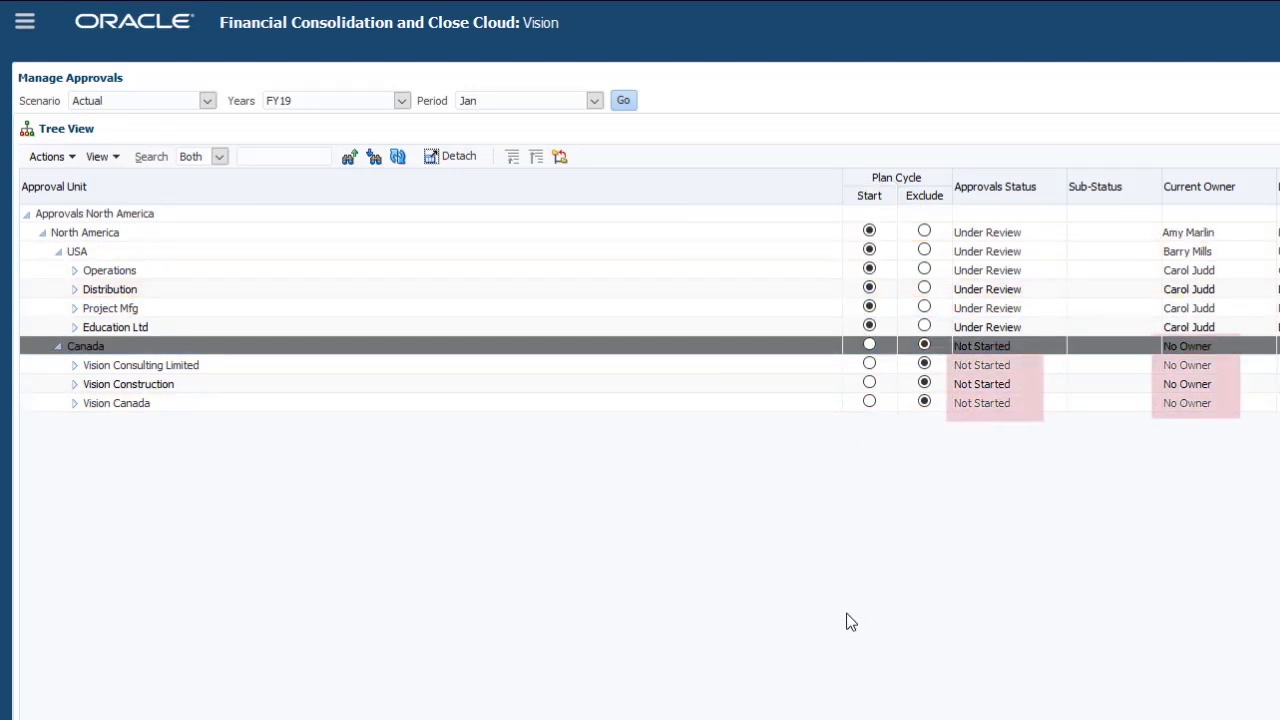